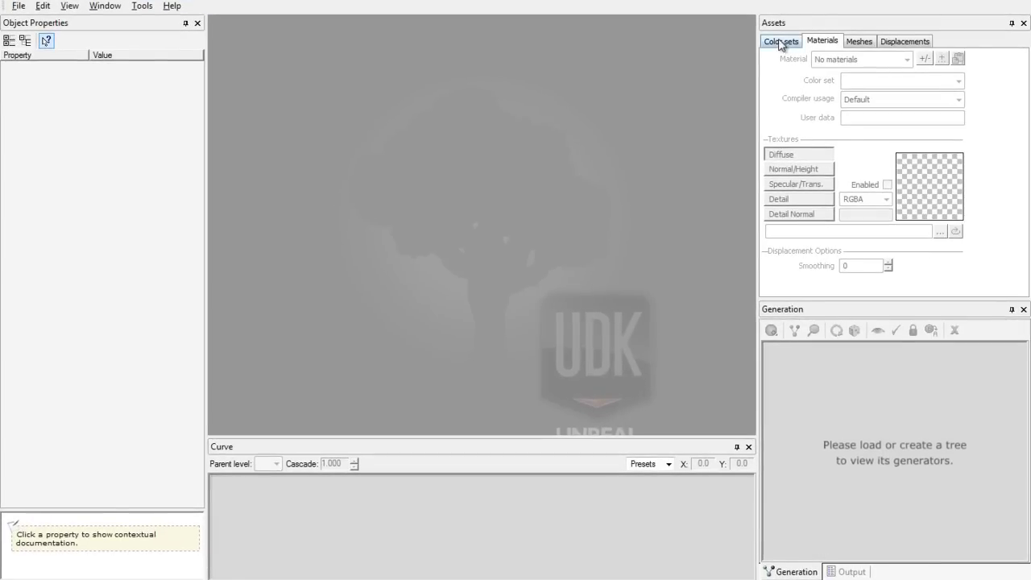
Flip quickly through the Color sets, Materials, Meshes and Displacements asset tabs.
click(779, 42)
click(822, 41)
click(859, 41)
click(902, 41)
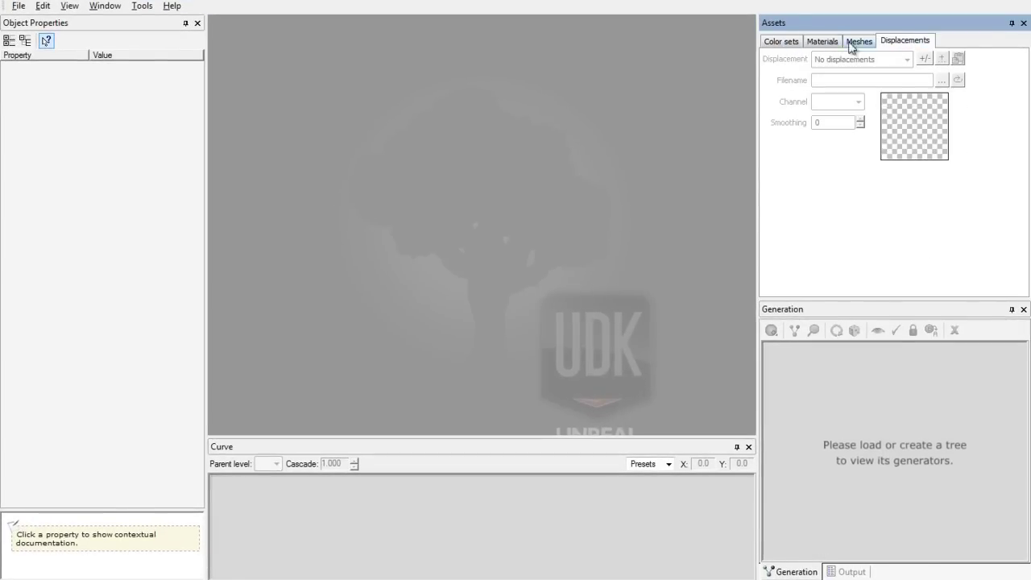
click(820, 44)
click(793, 44)
click(832, 46)
click(859, 41)
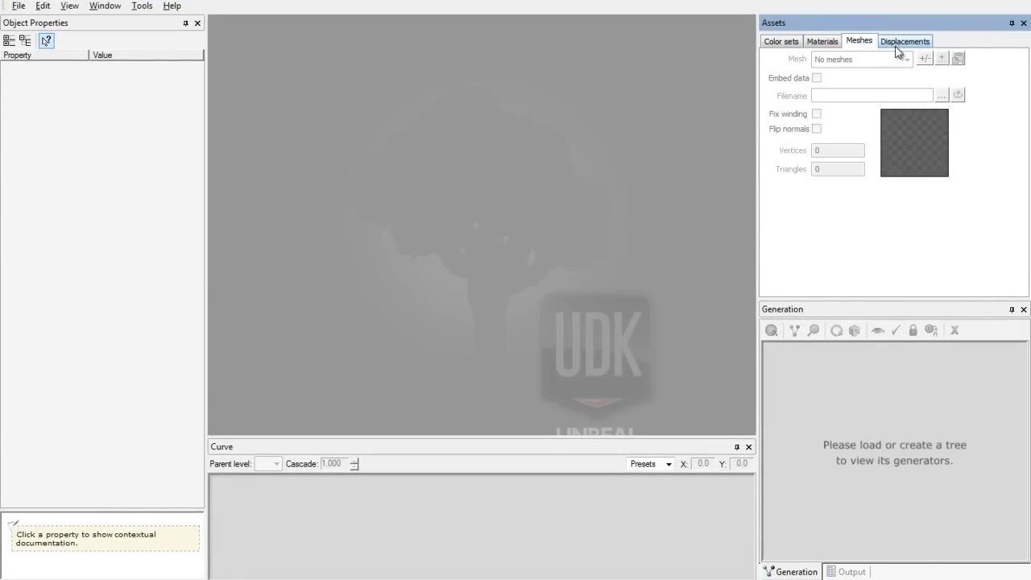
click(895, 45)
Review each asset tab in turn, ending on Displacements, then focus the Generation panel.
click(778, 42)
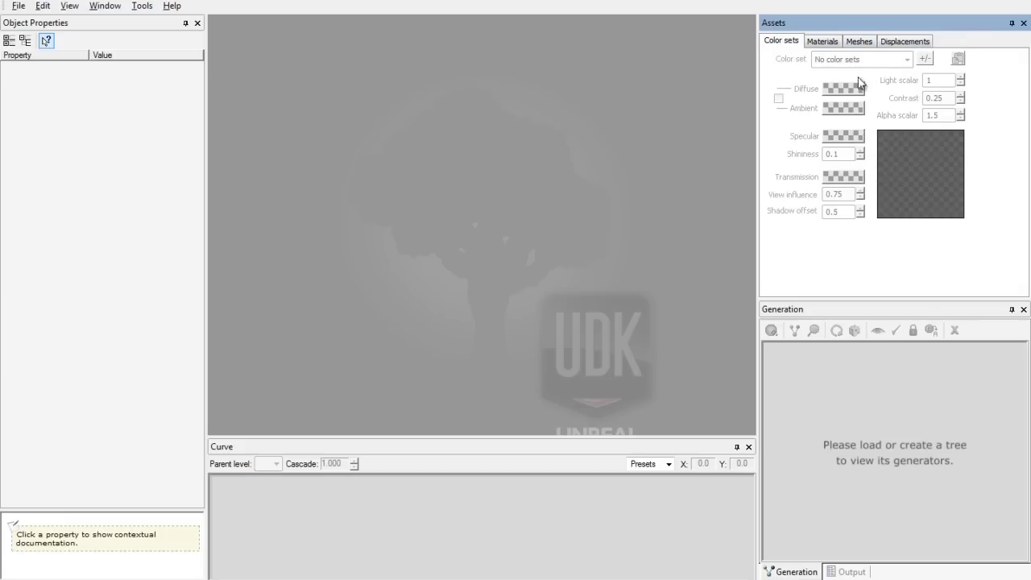
click(822, 43)
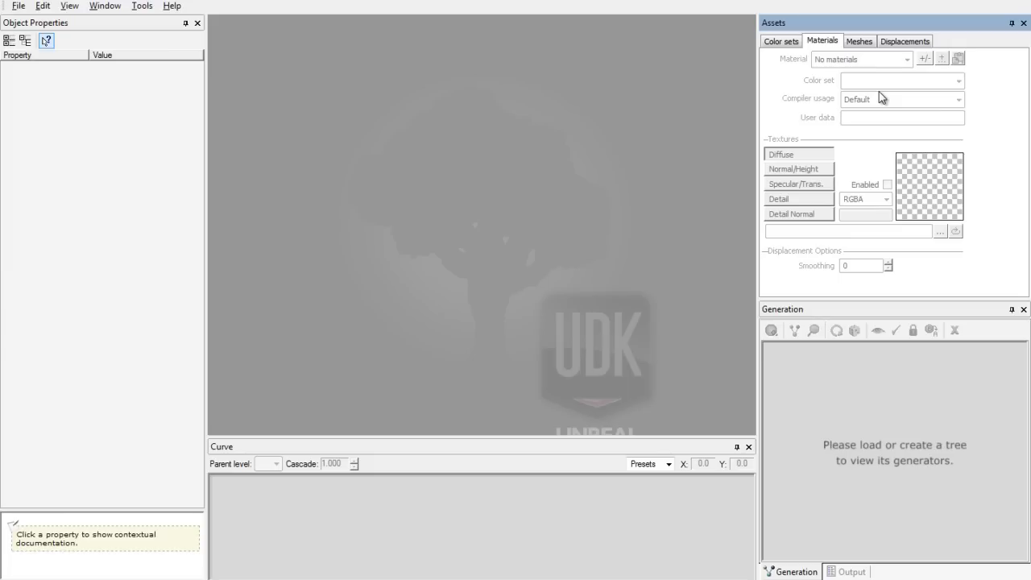
click(859, 42)
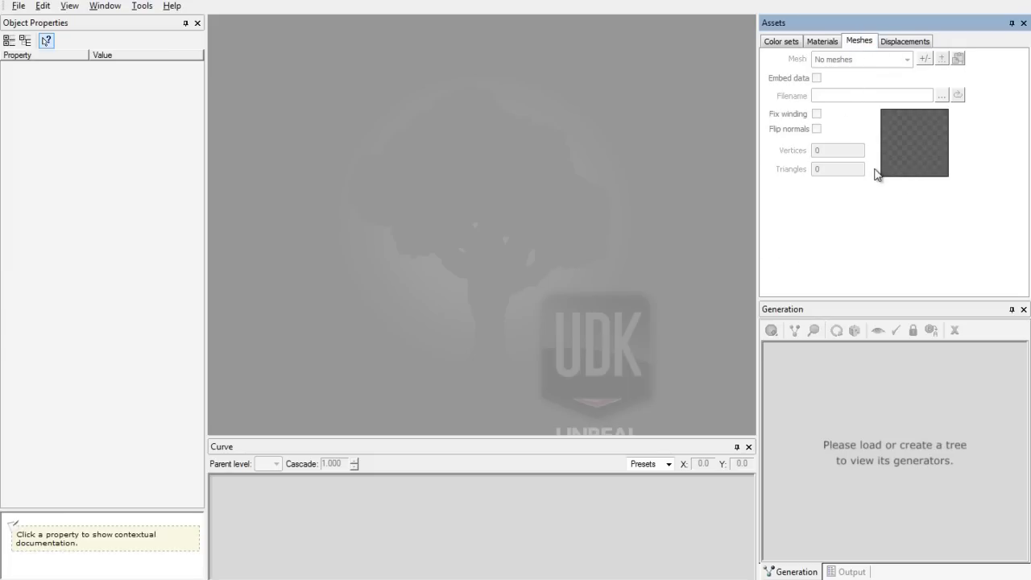
click(899, 42)
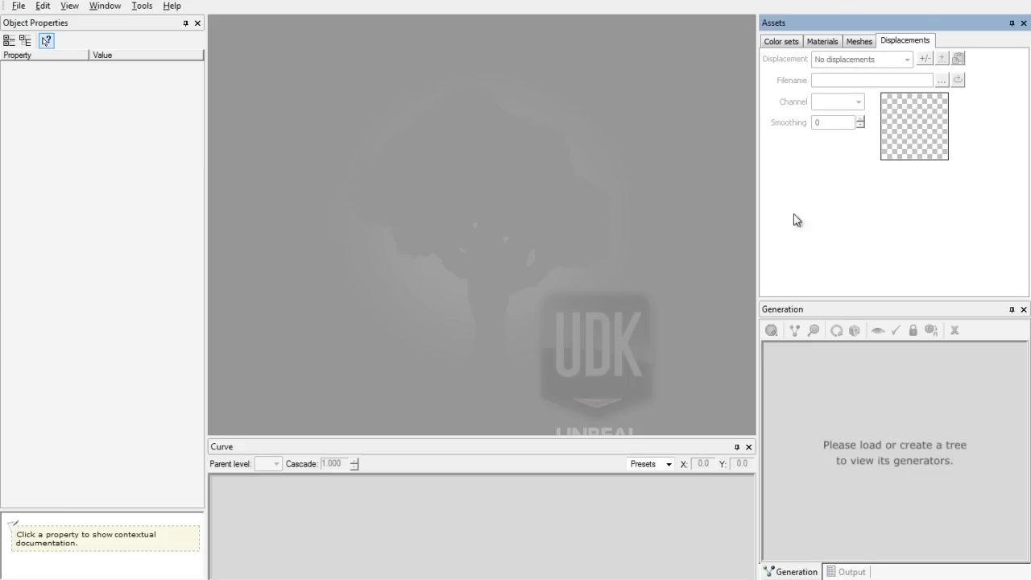
click(814, 367)
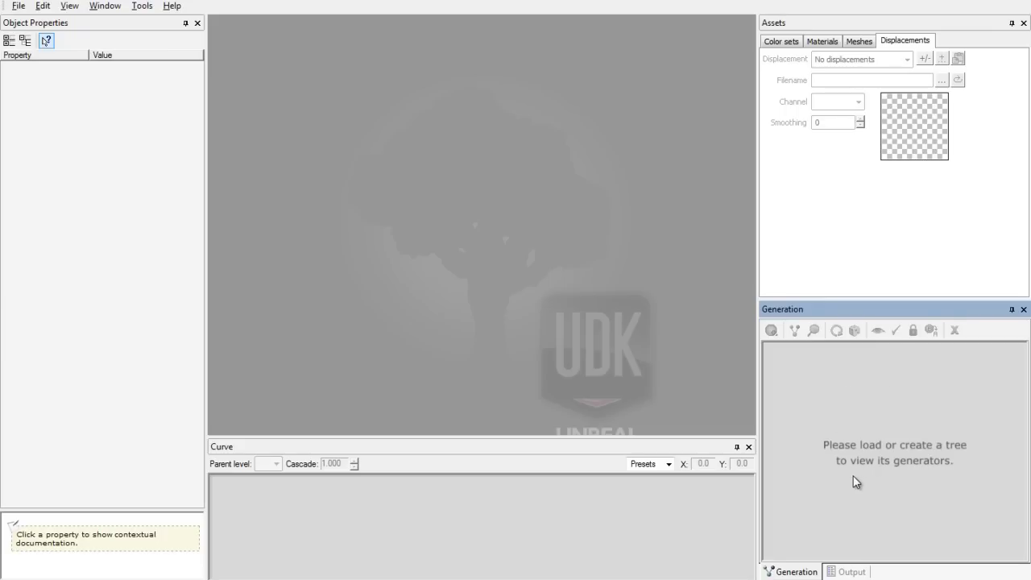
Create a new tree with File > New and inspect its default Tree properties.
click(5, 24)
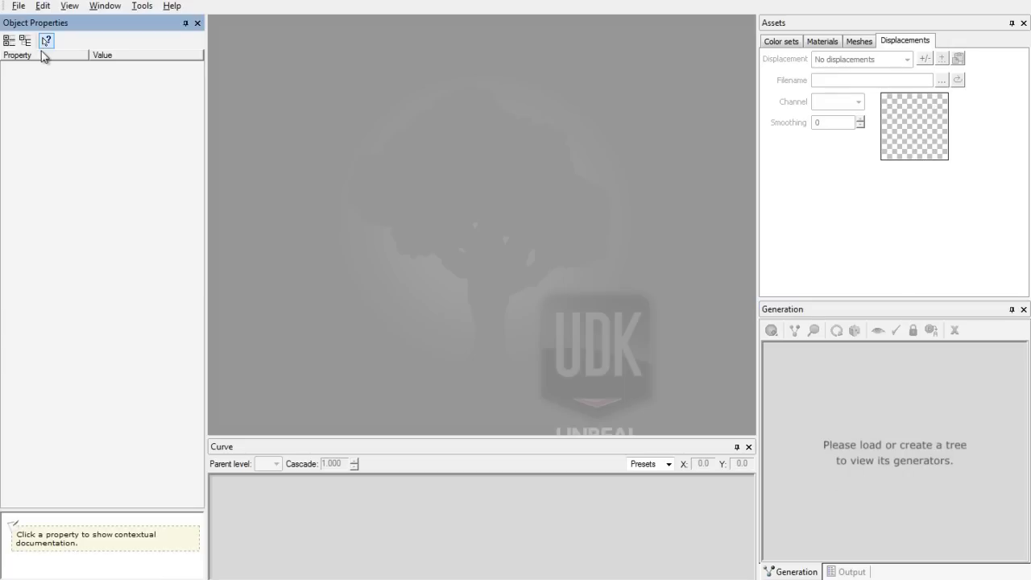
click(18, 6)
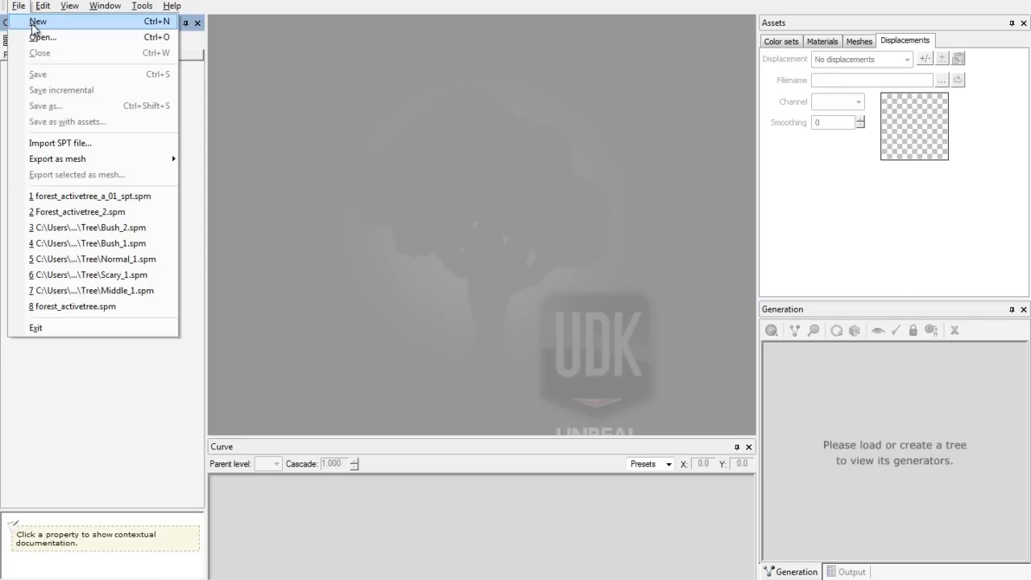
click(35, 22)
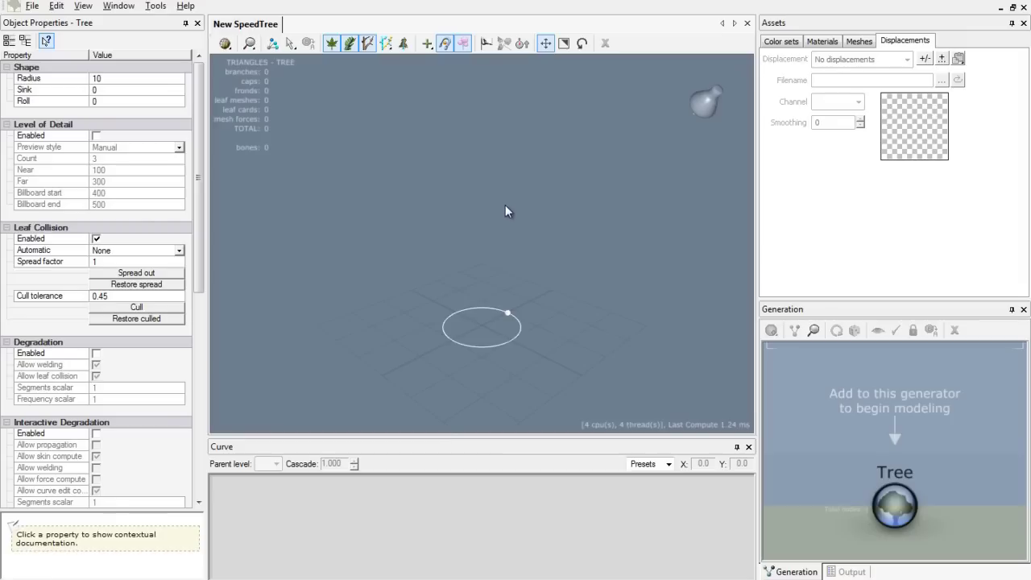
mouse_move(495, 232)
mouse_down()
mouse_move(464, 195)
mouse_move(522, 180)
mouse_move(411, 182)
mouse_move(461, 198)
mouse_move(561, 198)
mouse_move(453, 207)
mouse_move(653, 288)
mouse_up()
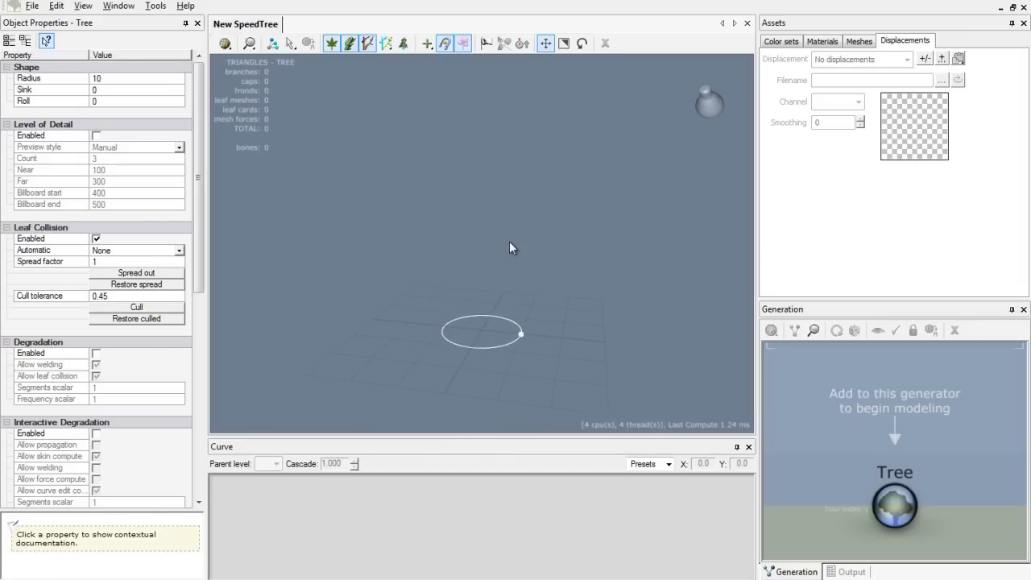
mouse_move(418, 236)
mouse_down()
mouse_move(393, 240)
mouse_move(435, 246)
mouse_move(419, 241)
mouse_up()
drag(201, 109, 203, 323)
drag(199, 375, 186, 145)
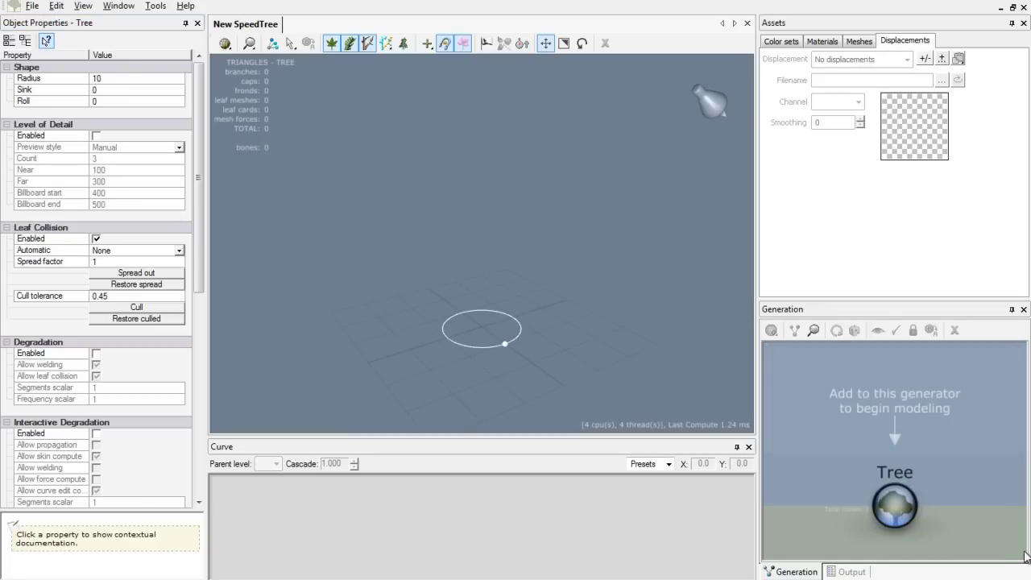
Add a Standard RT trunk generator to the Tree node and show the Materials assets.
right_click(905, 506)
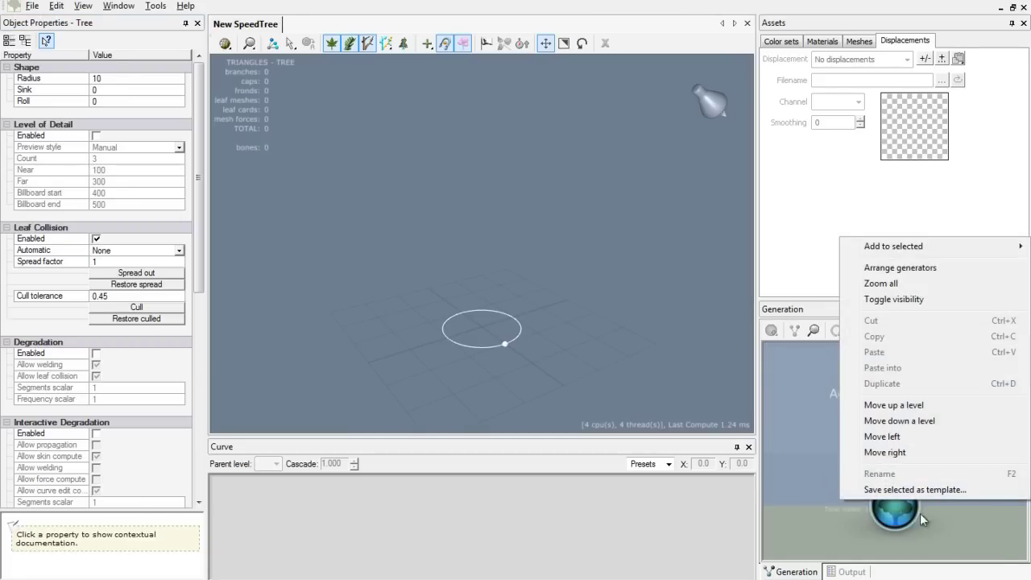
mouse_move(899, 249)
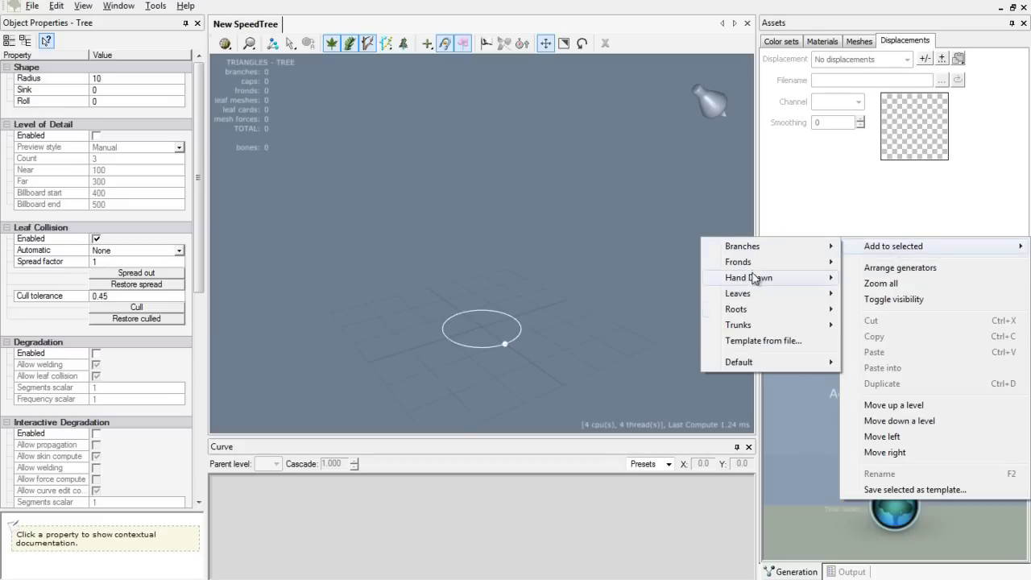
mouse_move(767, 325)
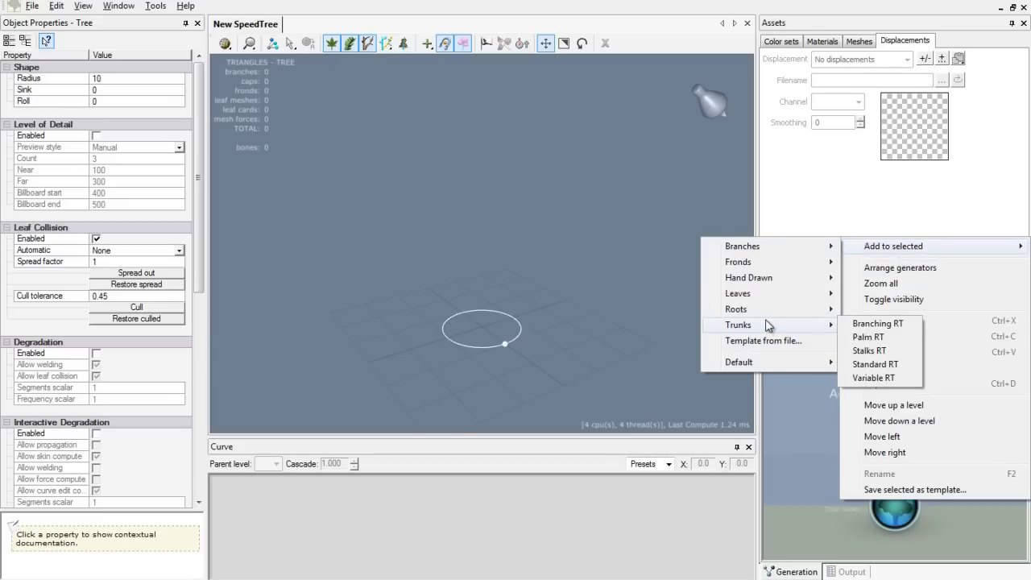
click(875, 364)
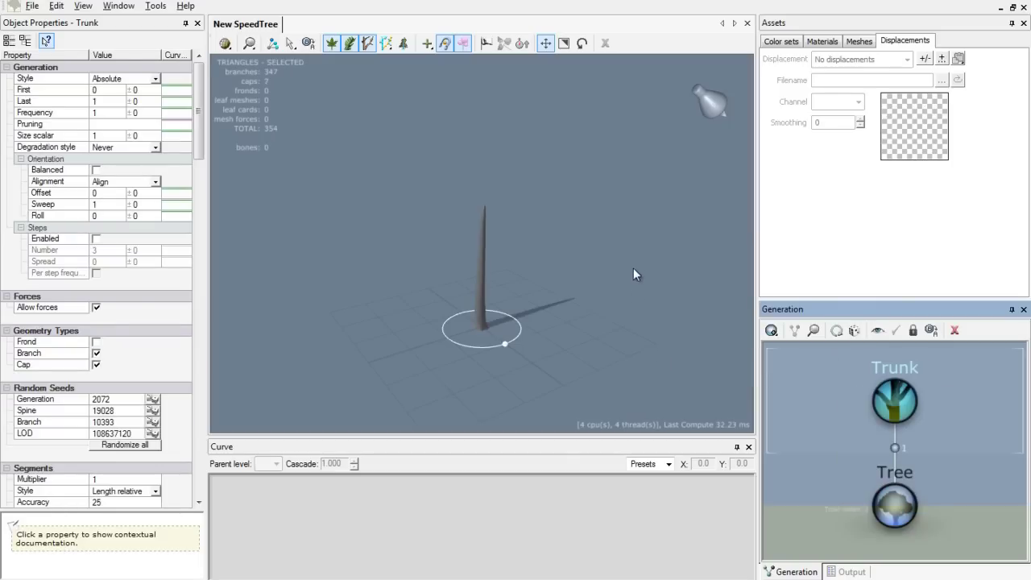
drag(627, 260, 538, 231)
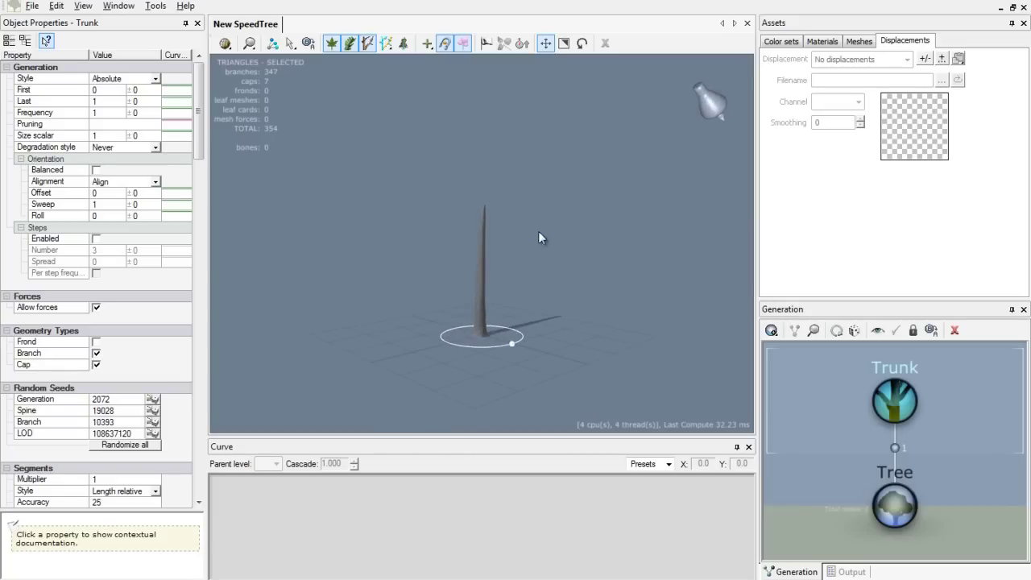
drag(419, 217, 584, 309)
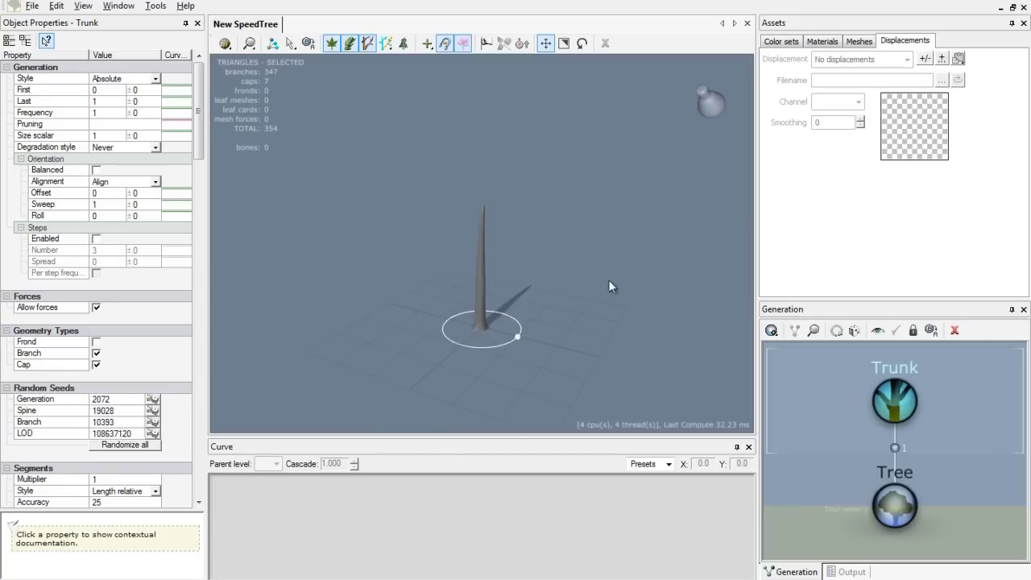
click(822, 41)
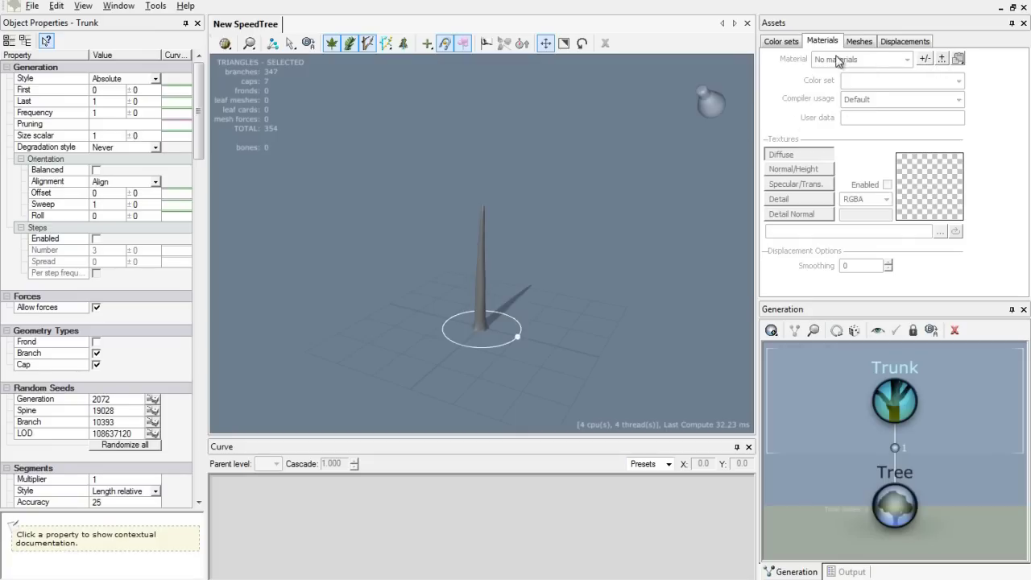
Load BroadleafBark.tga as the bark material's diffuse texture.
click(940, 58)
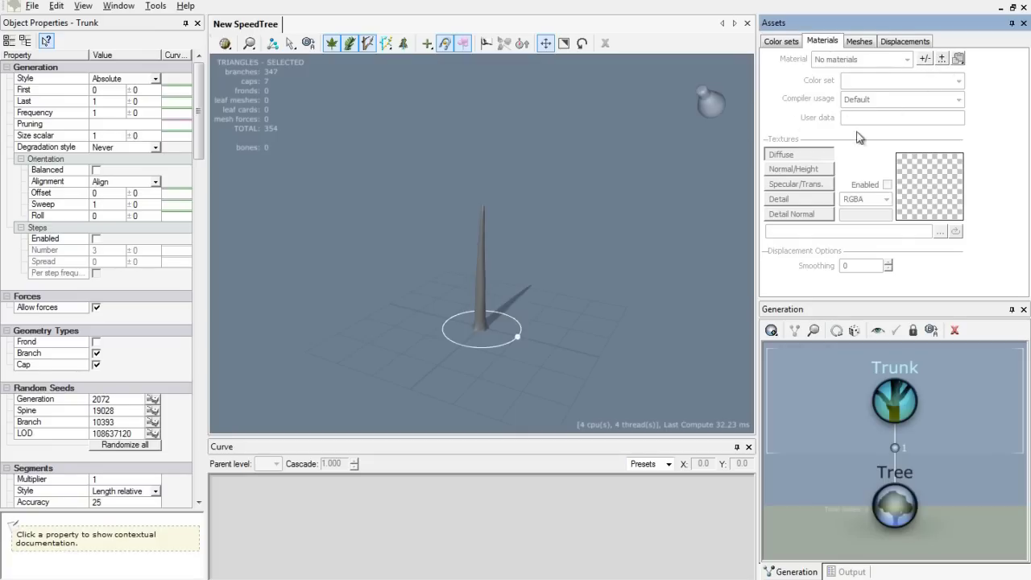
click(782, 197)
drag(337, 56, 572, 42)
click(427, 107)
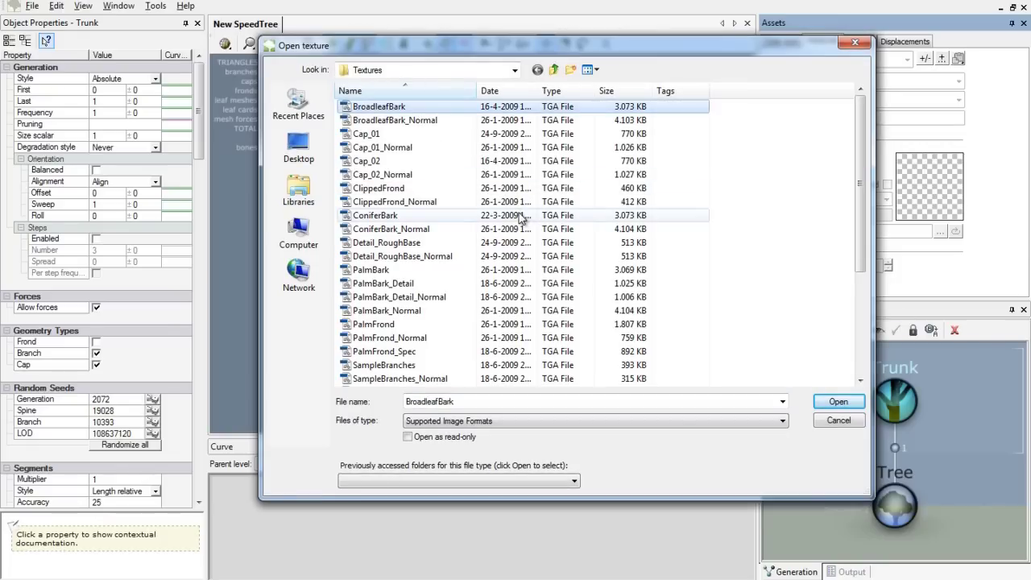
click(838, 401)
drag(600, 335, 562, 265)
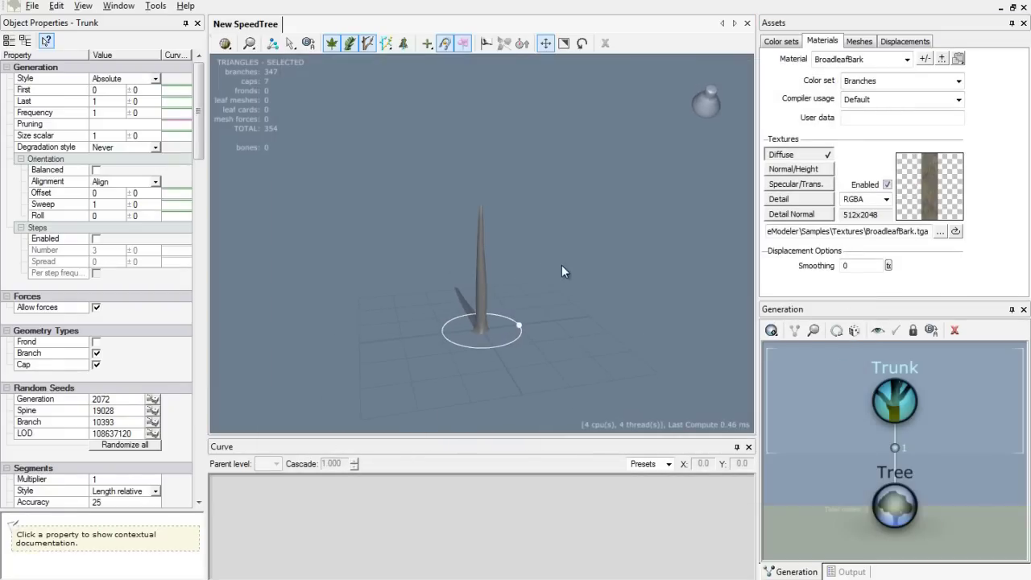
Assign BroadleafBark_Normal.tga as the material's Normal/Height texture.
click(804, 170)
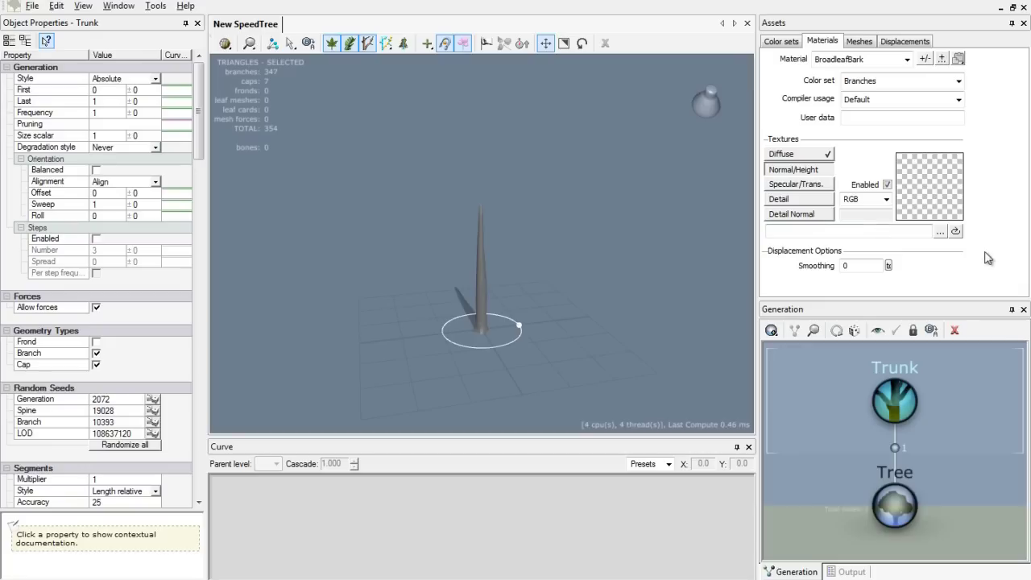
click(940, 232)
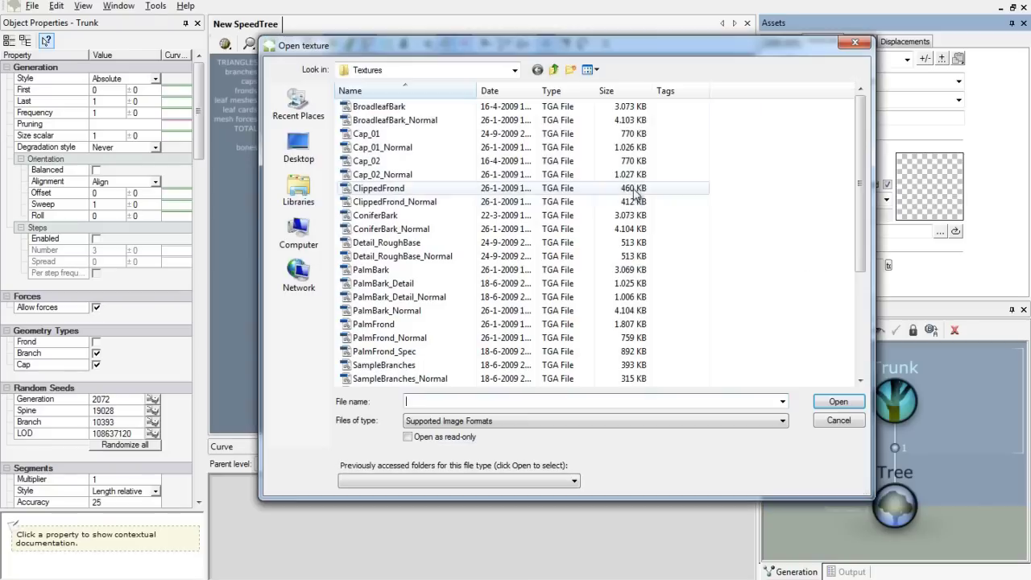
click(422, 120)
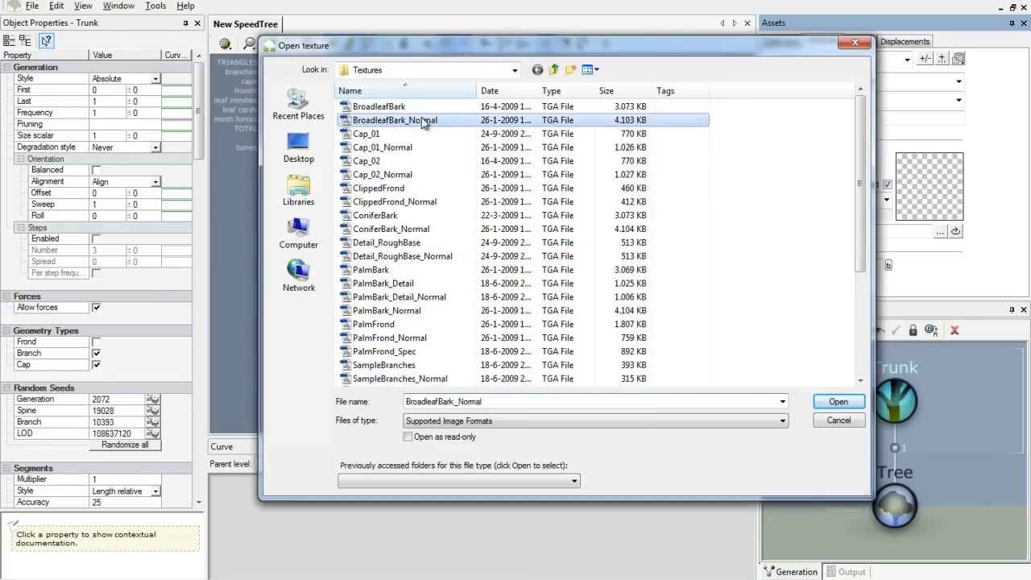
click(852, 405)
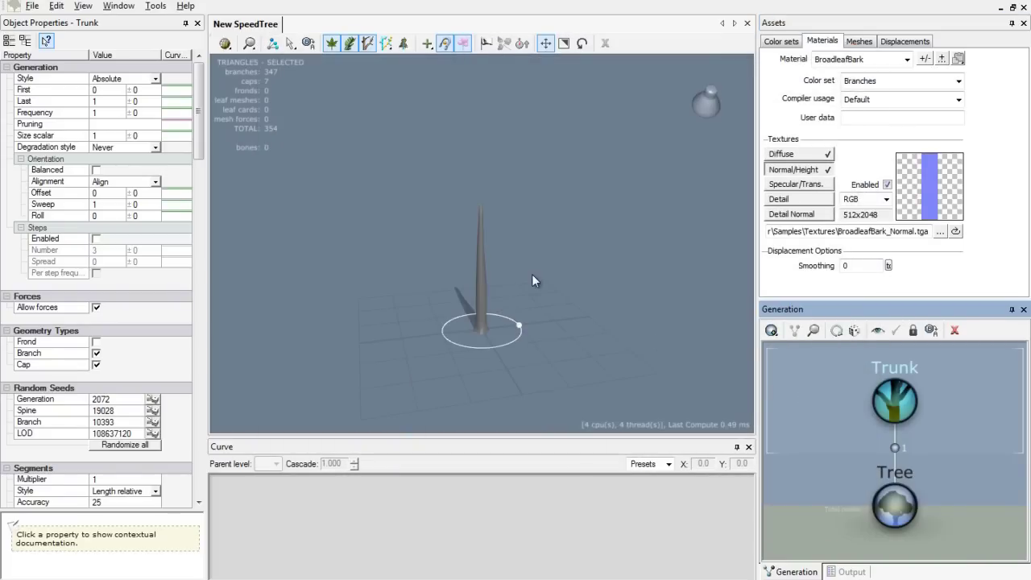
mouse_move(532, 281)
mouse_down()
mouse_move(471, 284)
mouse_move(523, 299)
mouse_up()
Select the trunk and add a Branch material entry set to BroadleafBark.
click(780, 154)
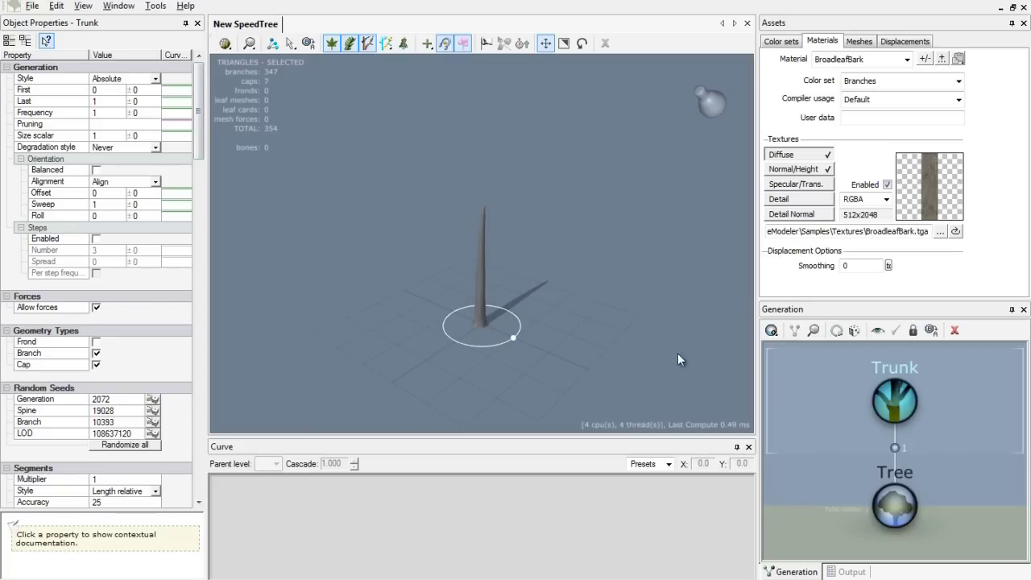
click(482, 276)
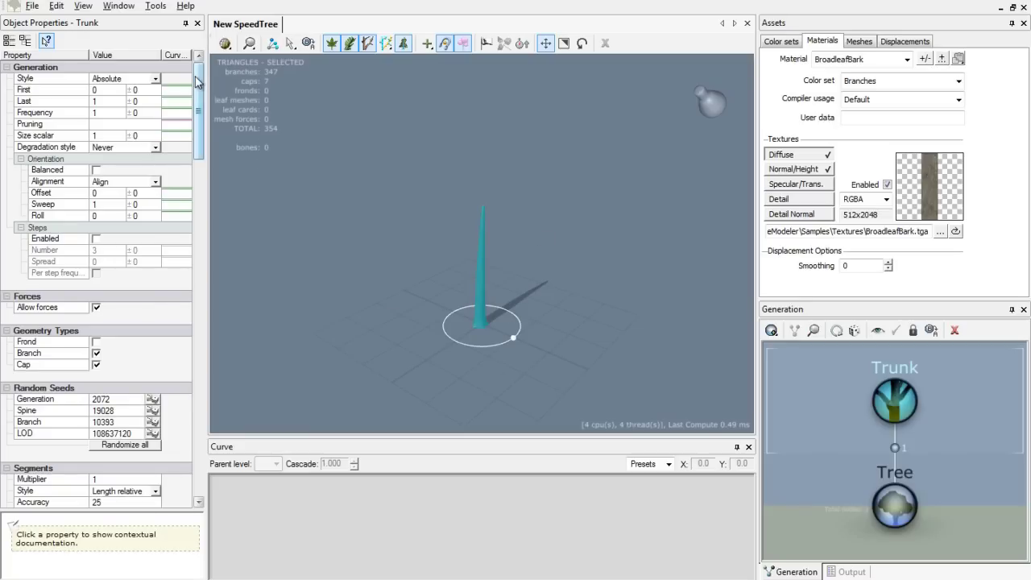
drag(199, 80, 197, 335)
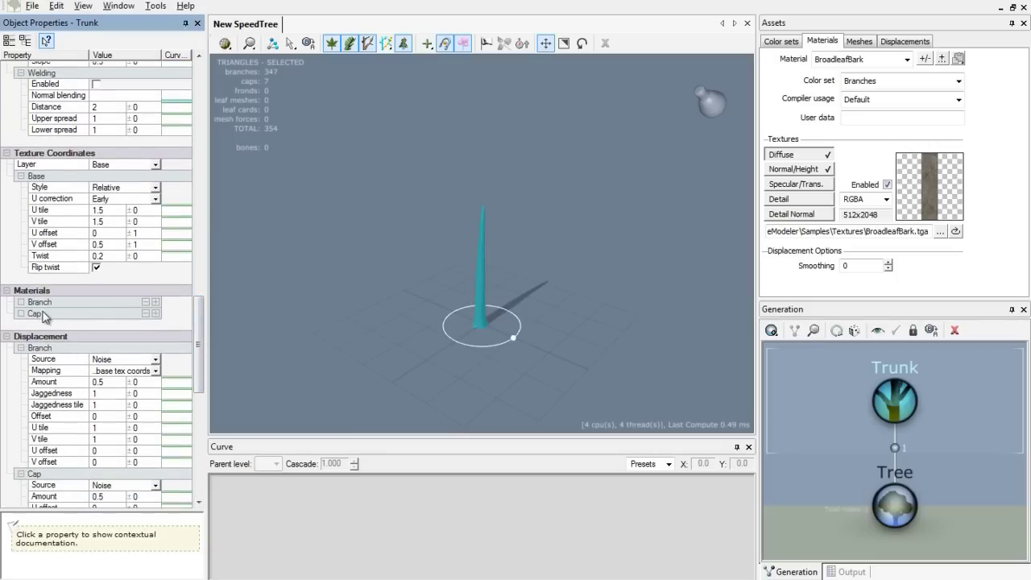
click(155, 302)
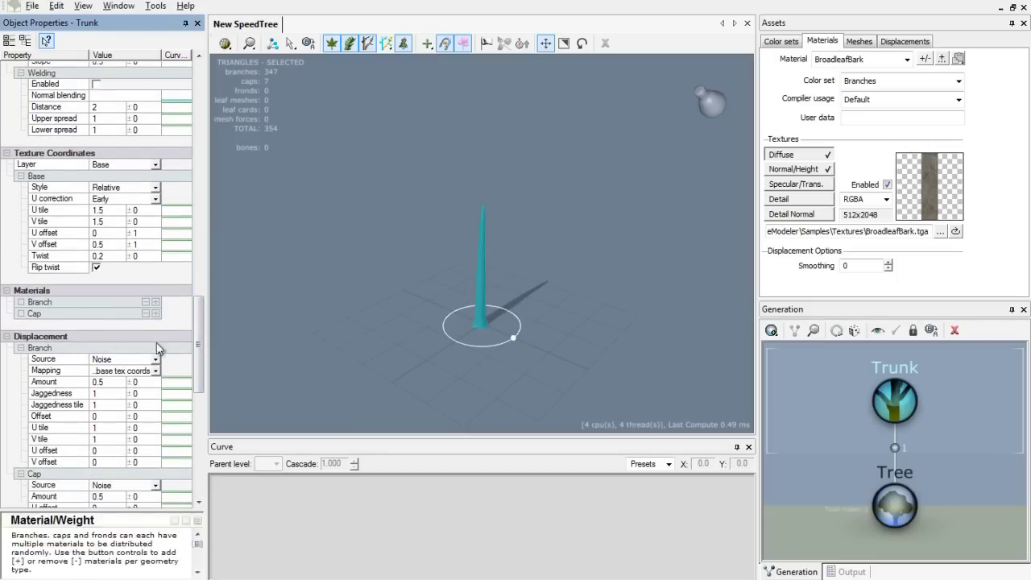
click(156, 325)
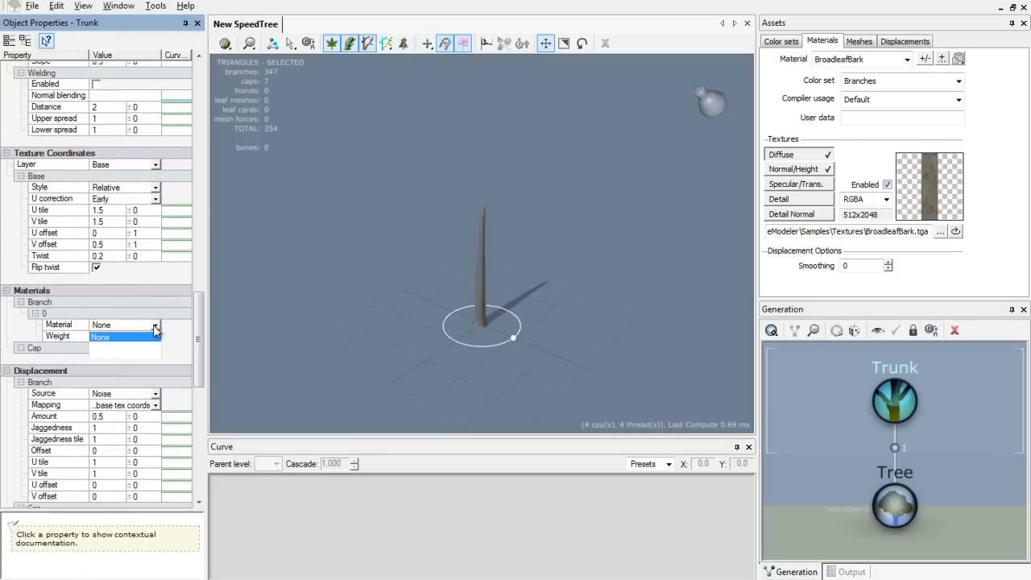
click(140, 347)
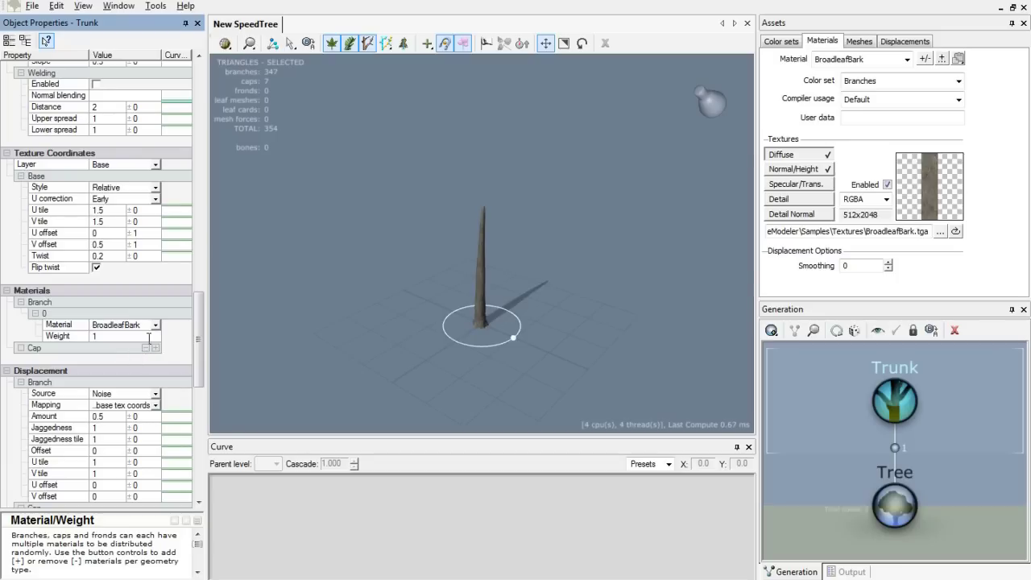
drag(284, 322, 413, 291)
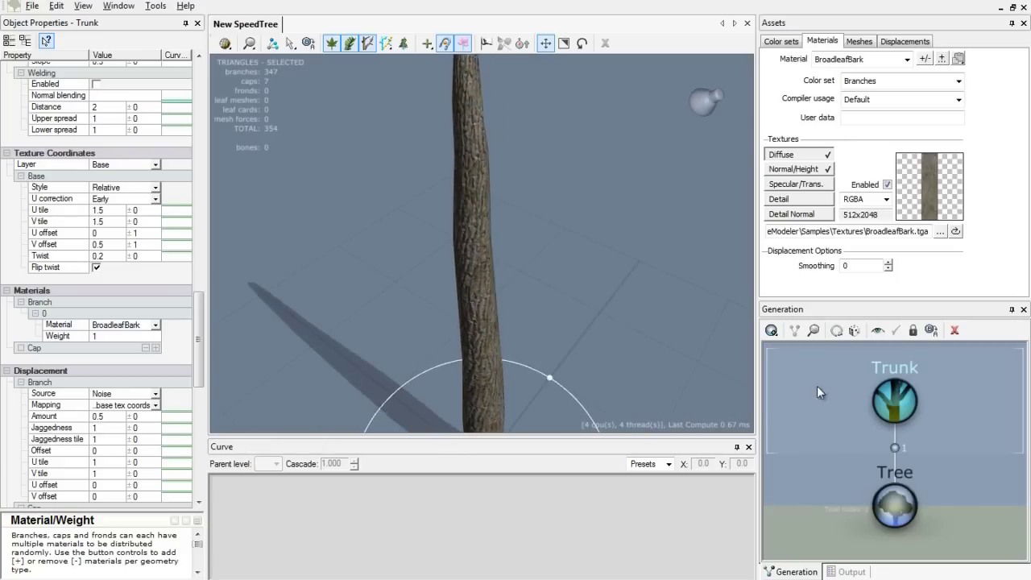
Add a Level 1 Standard RT branch generator under the Tree, spreading bark branches.
scroll(608, 339, down, 4)
click(836, 424)
scroll(849, 429, down, 3)
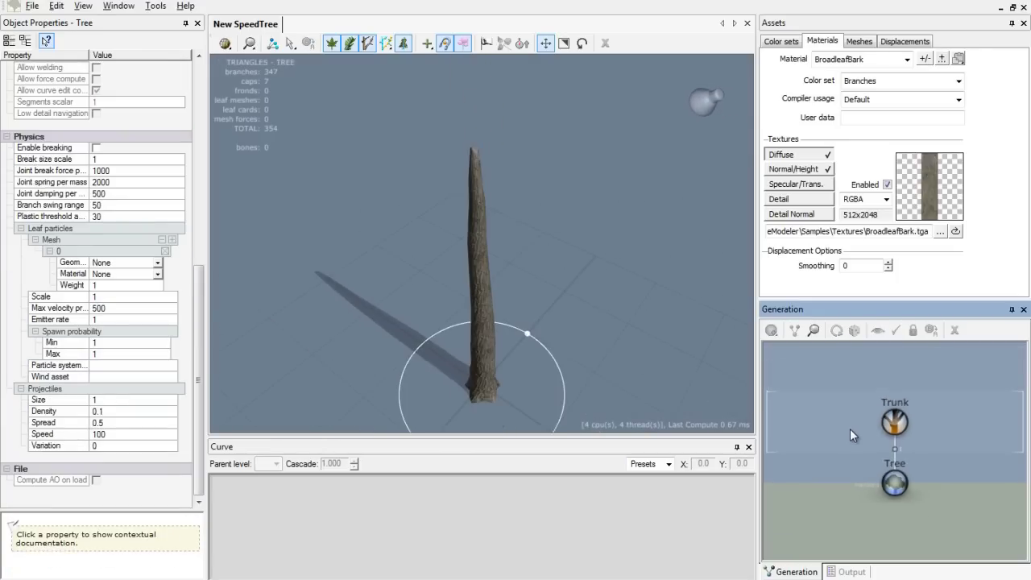
scroll(900, 449, down, 2)
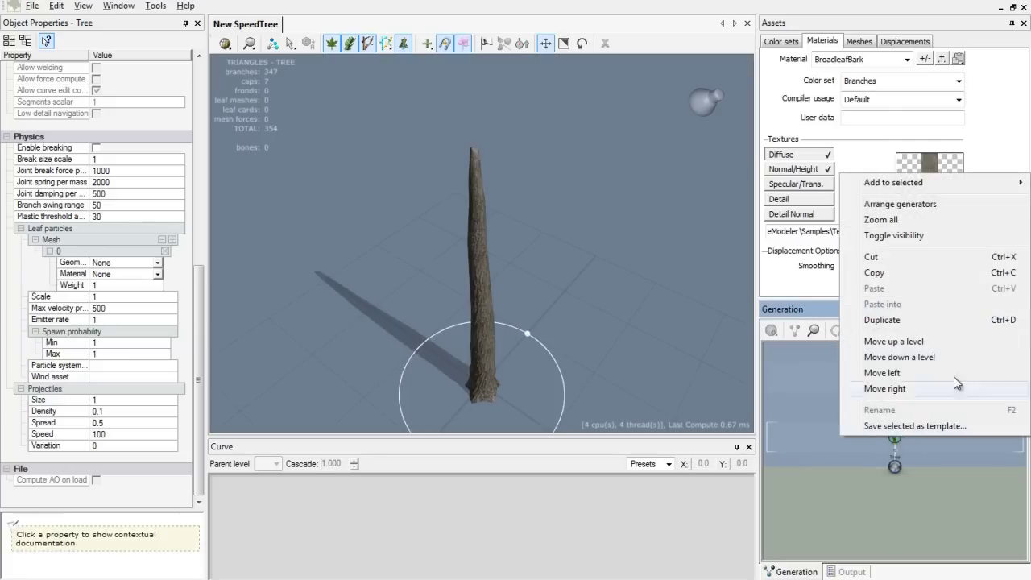
mouse_move(921, 183)
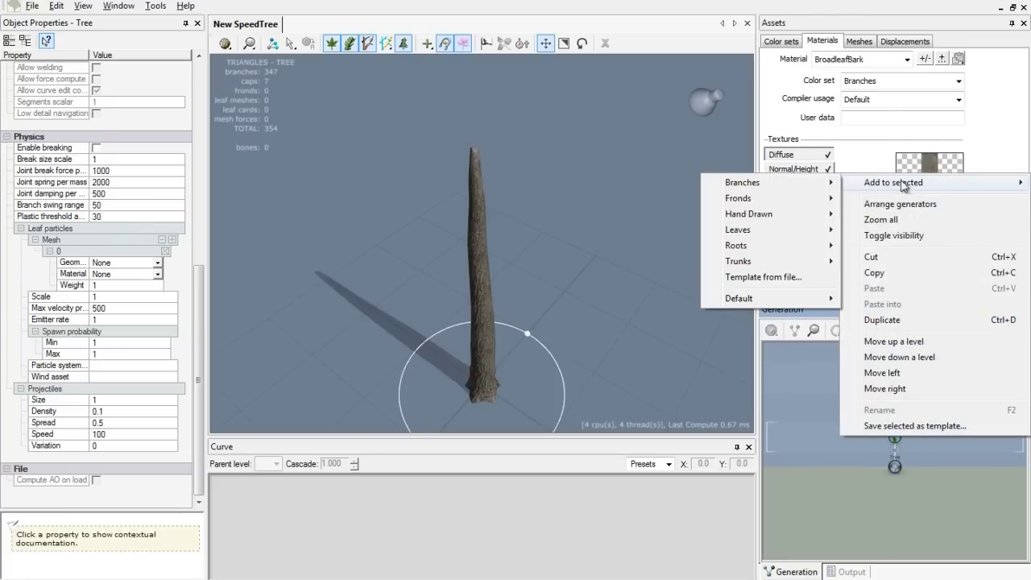
mouse_move(795, 180)
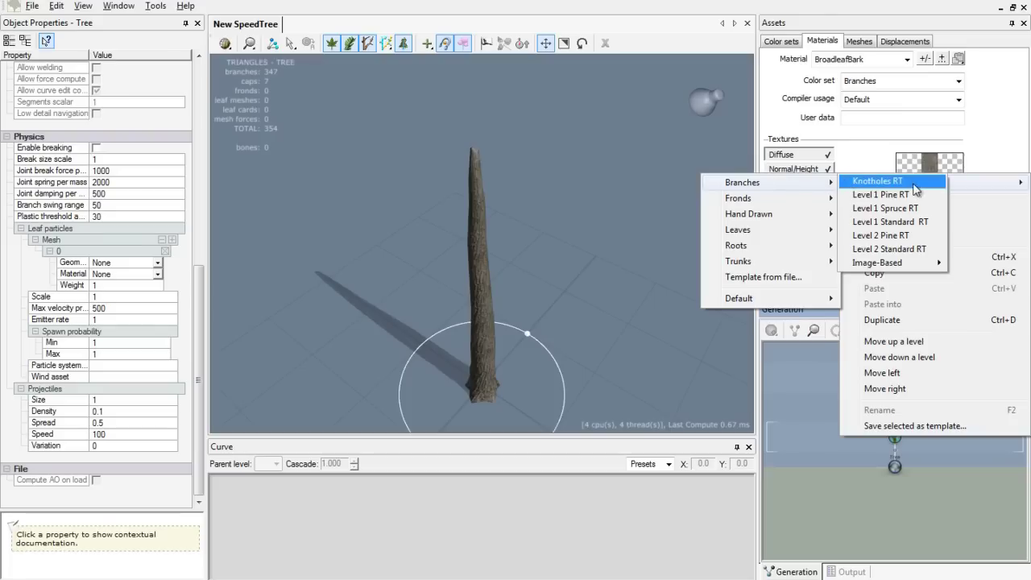
click(886, 223)
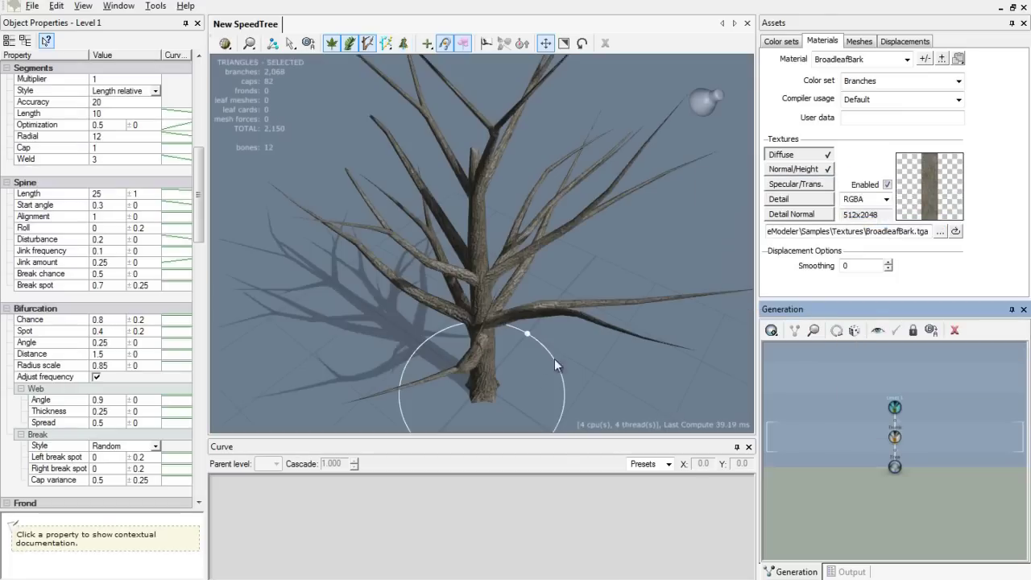
drag(600, 402, 578, 332)
scroll(527, 357, down, 5)
scroll(599, 277, up, 3)
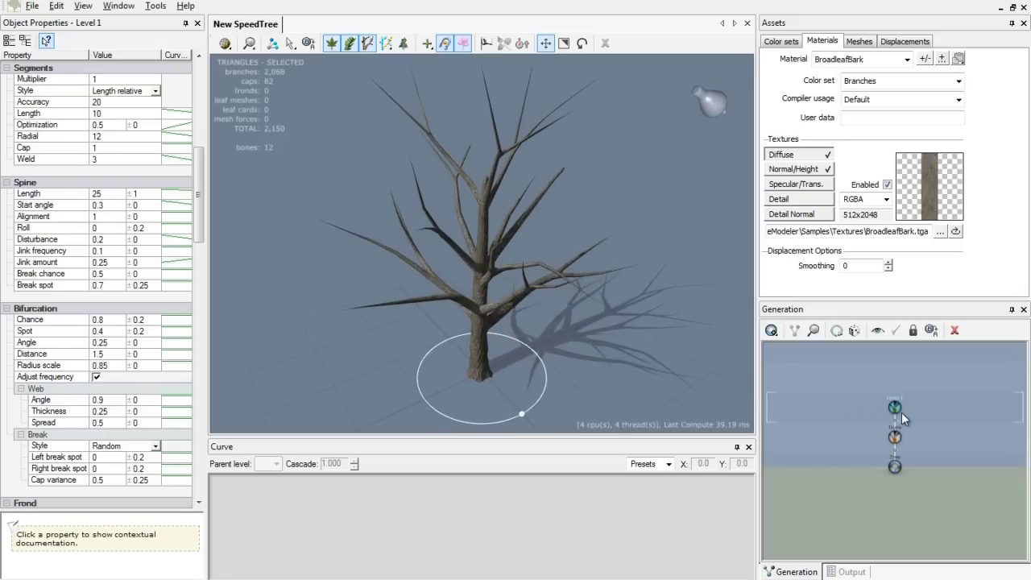
Attach Level 2 Standard RT branches to the Level 1 generator for finer twigs.
right_click(902, 418)
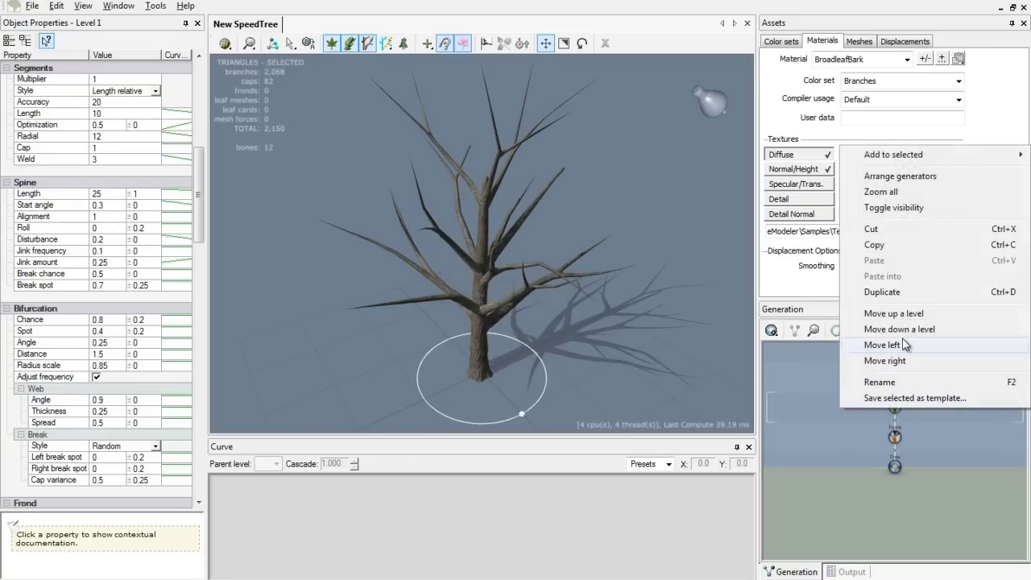
mouse_move(886, 155)
mouse_move(780, 160)
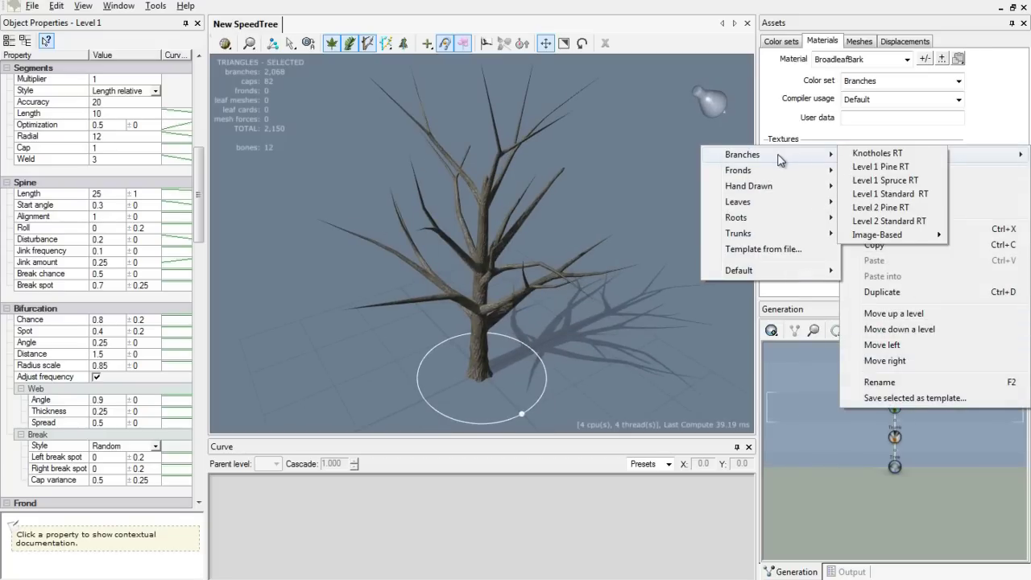
click(883, 222)
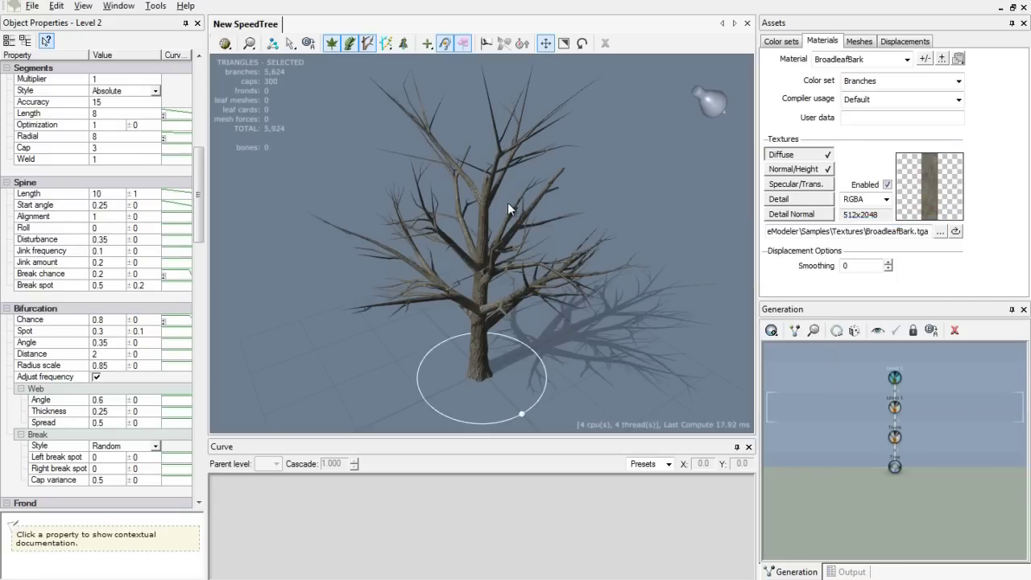
drag(507, 202, 570, 226)
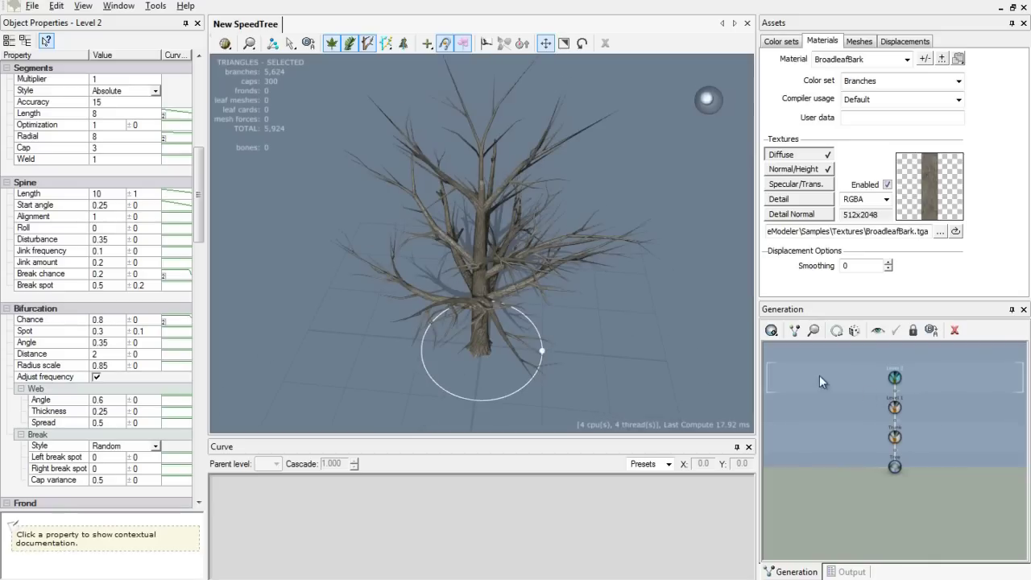
Add Standard RT leaves under the Level 2 generator, producing 2,276 leaf cards.
right_click(866, 373)
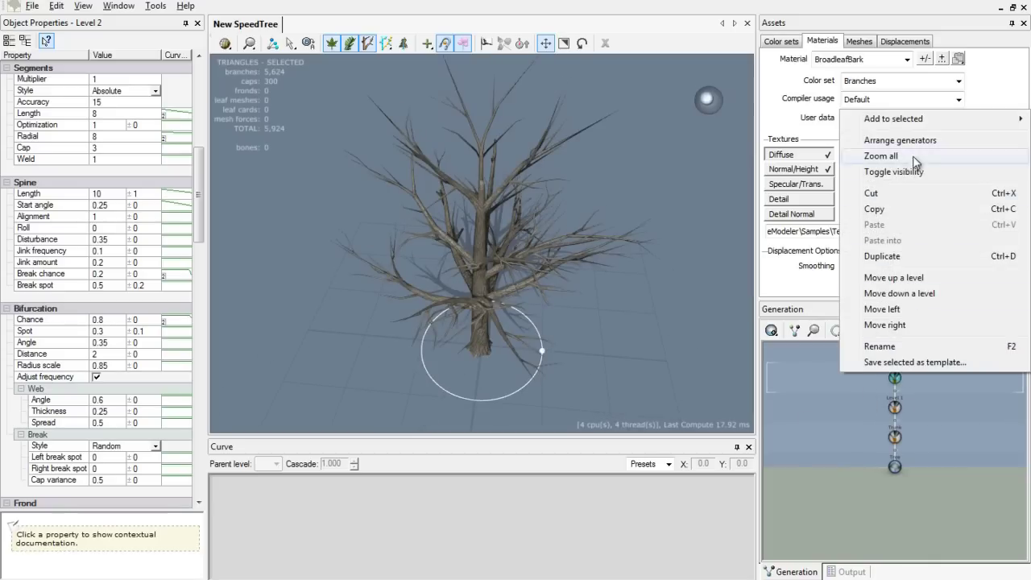
mouse_move(910, 121)
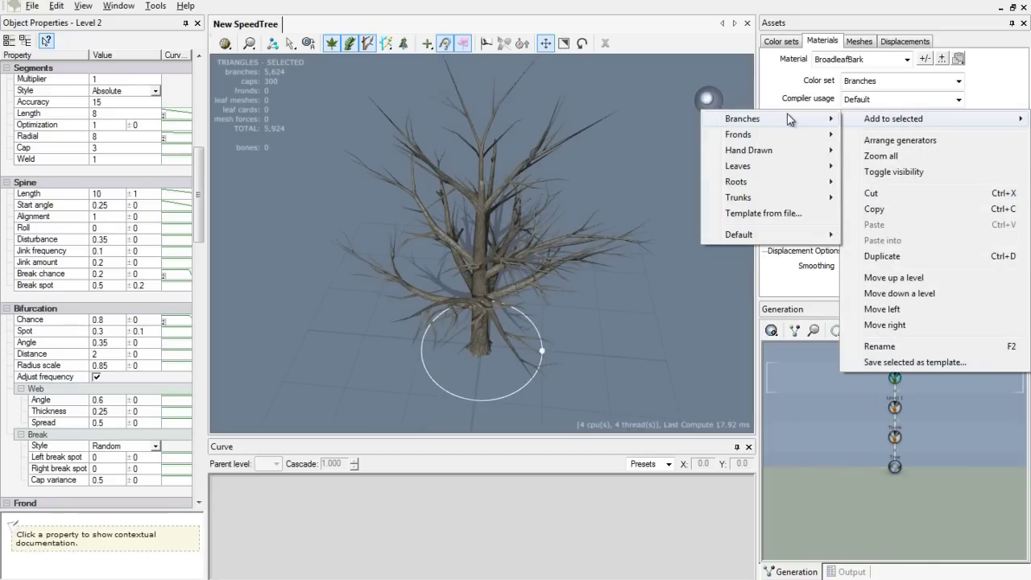
mouse_move(790, 120)
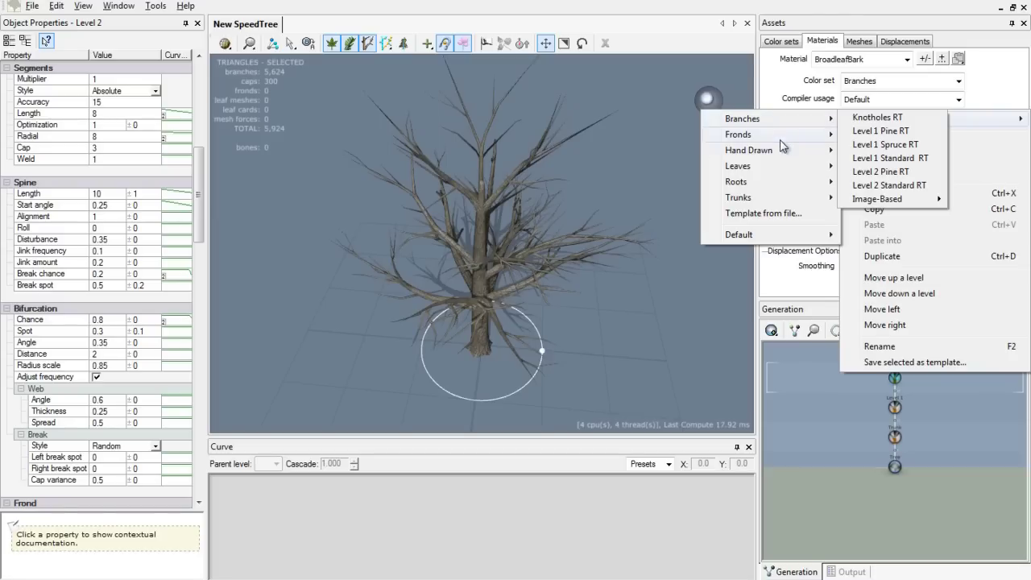
mouse_move(775, 168)
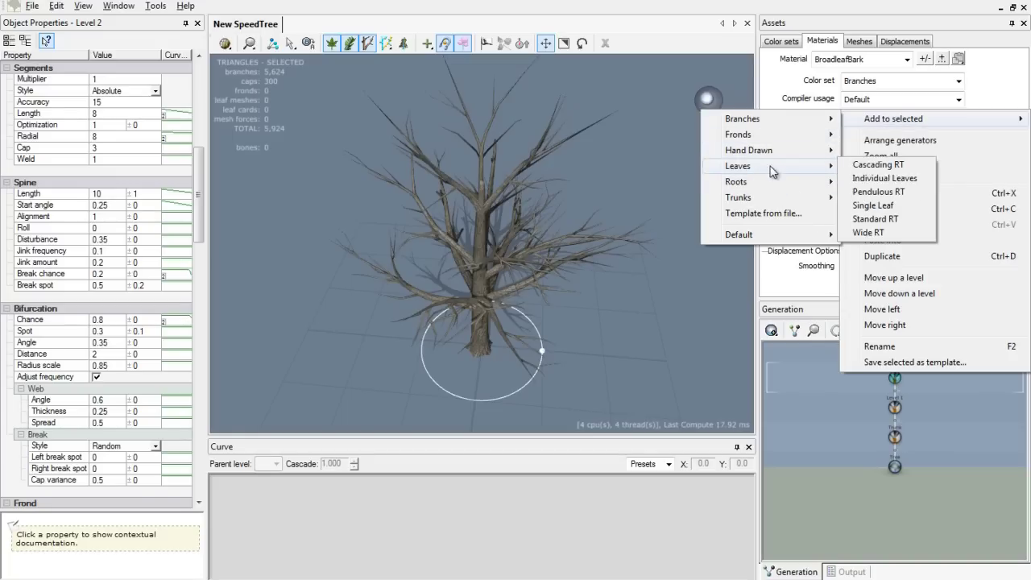
click(886, 219)
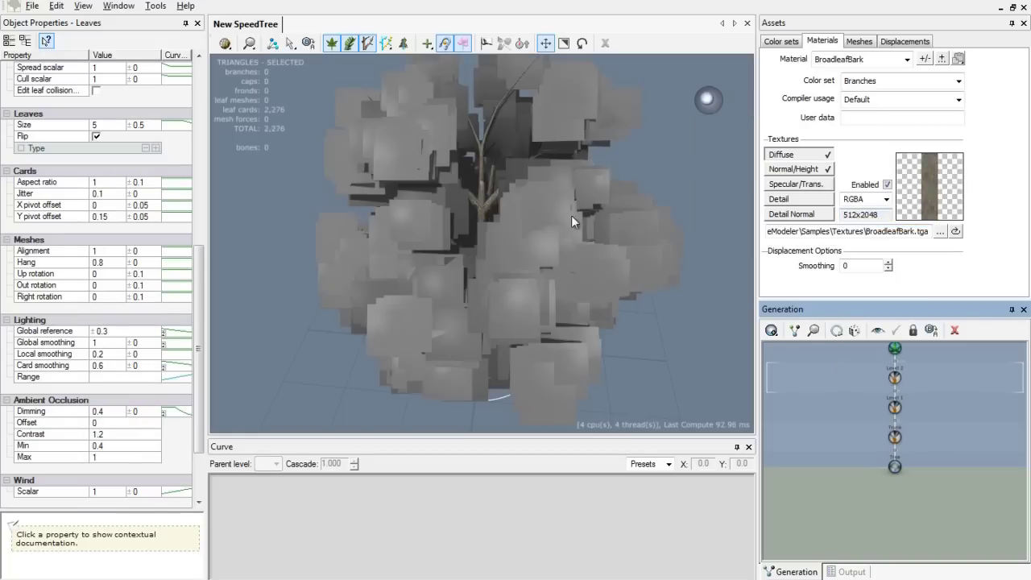
drag(611, 258, 746, 154)
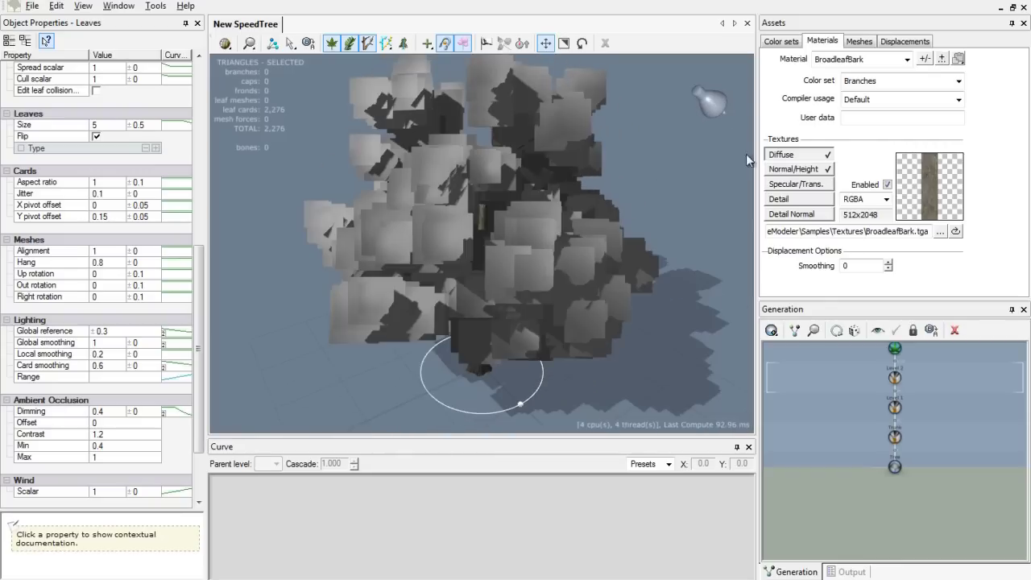
Load SampleLeaves_1 as the leaf material's diffuse texture.
click(943, 60)
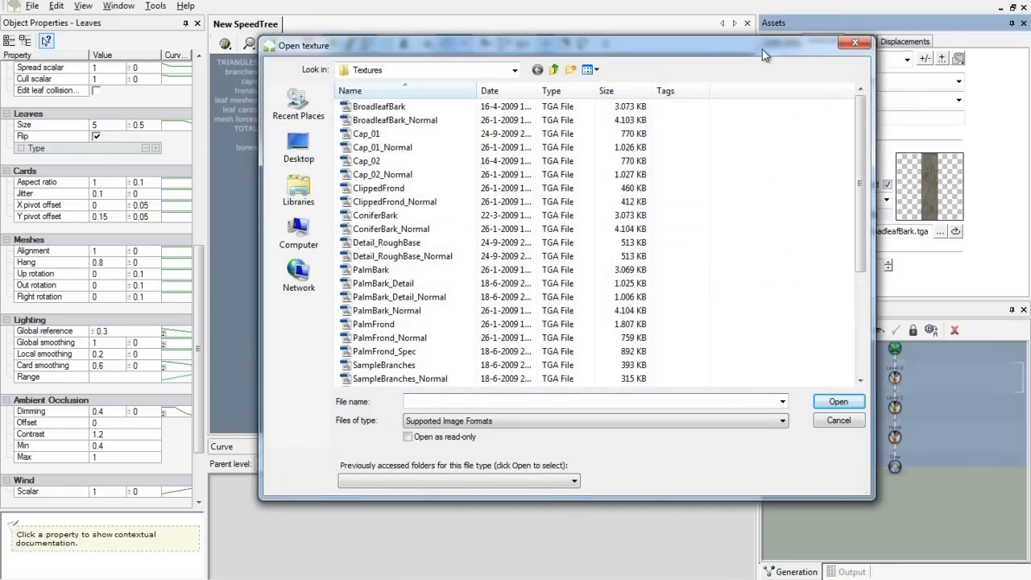
drag(764, 53, 665, 59)
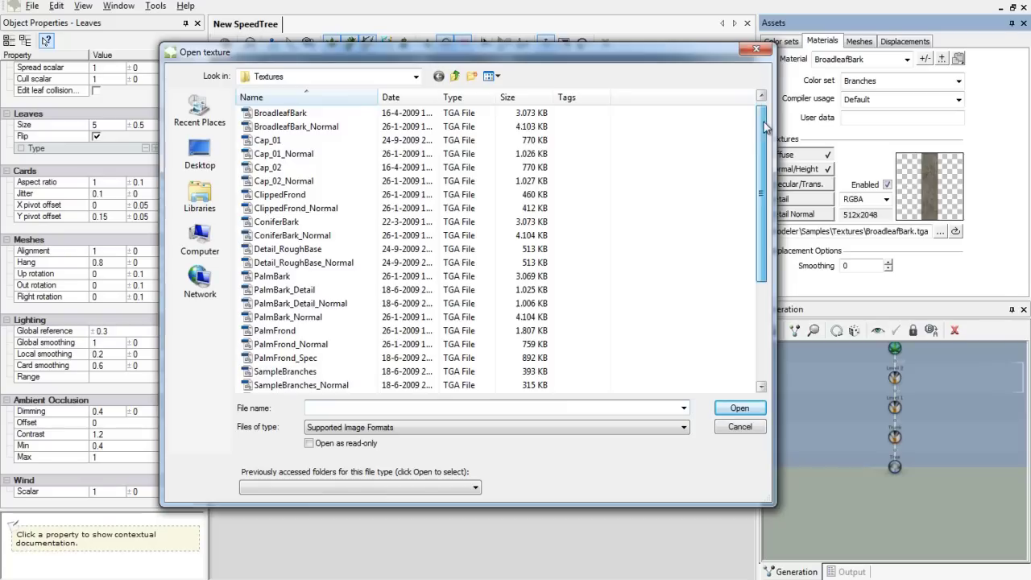
drag(765, 127, 765, 231)
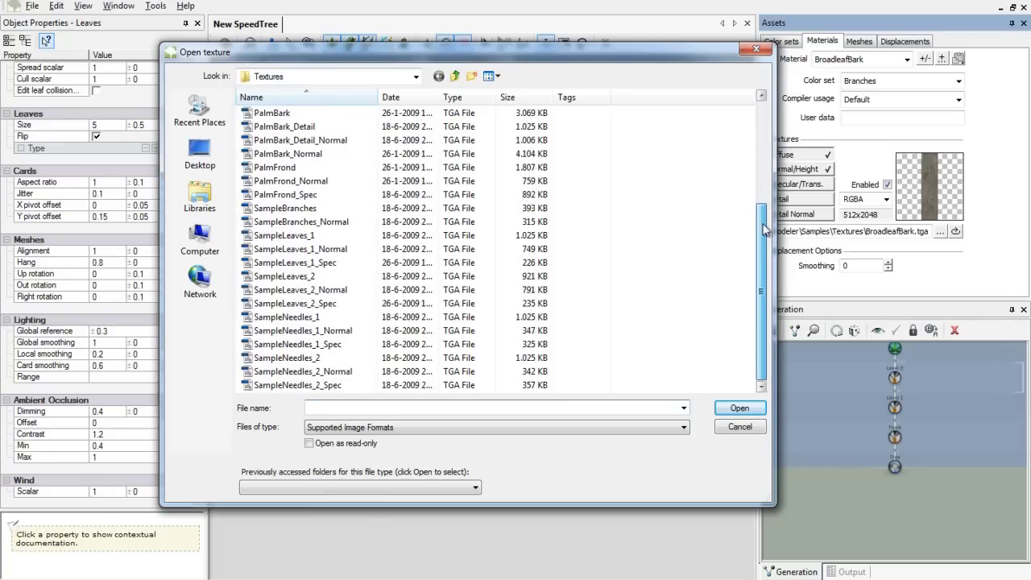
click(318, 235)
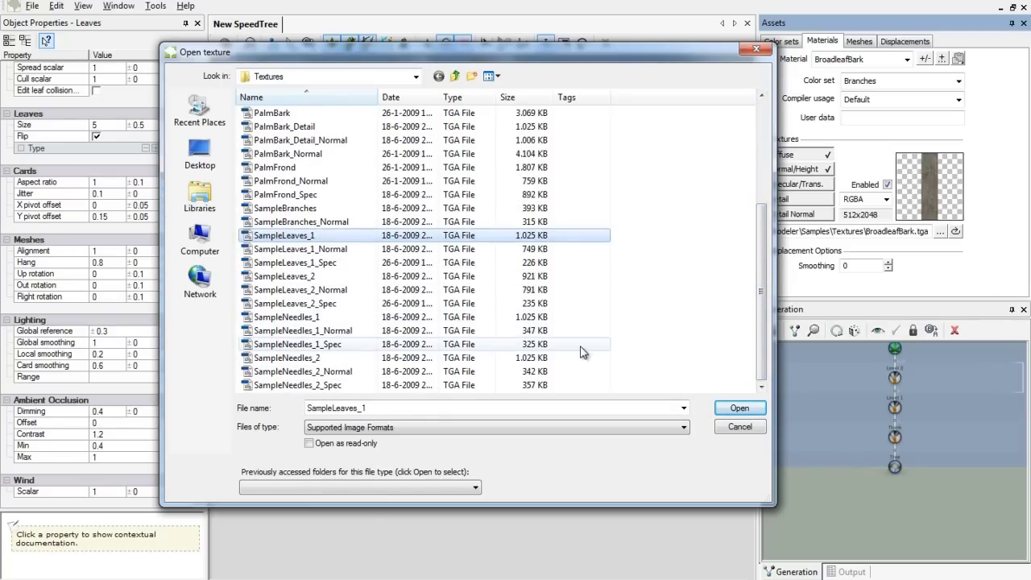
click(738, 409)
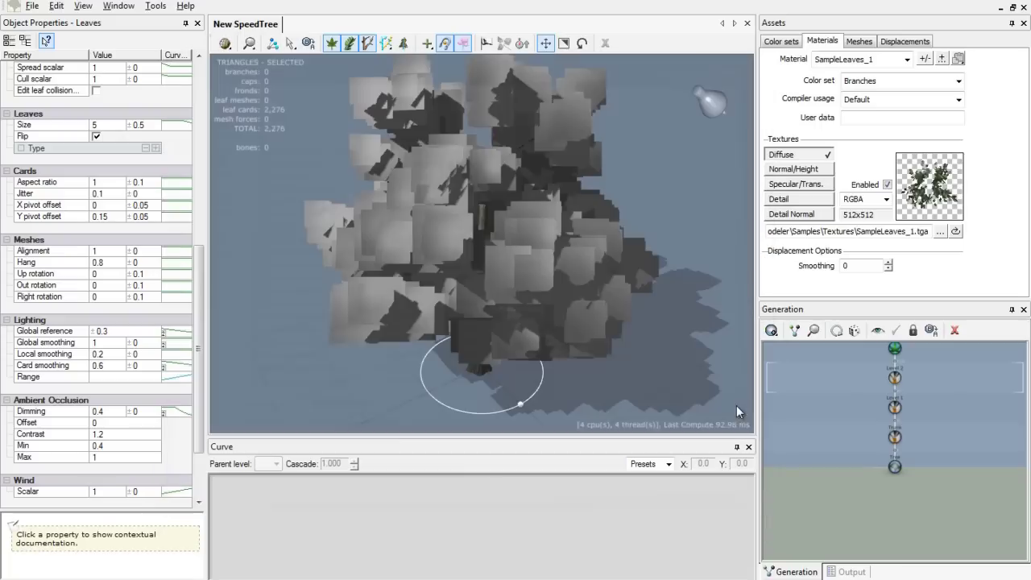
Assign SampleLeaves_1_Normal as the leaf material's Normal/Height map.
click(824, 171)
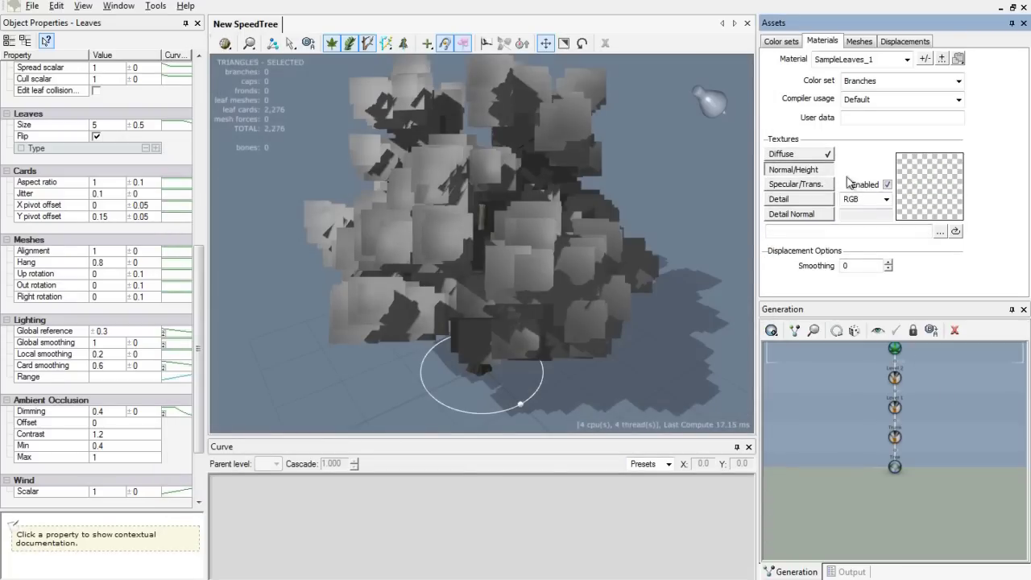
click(940, 233)
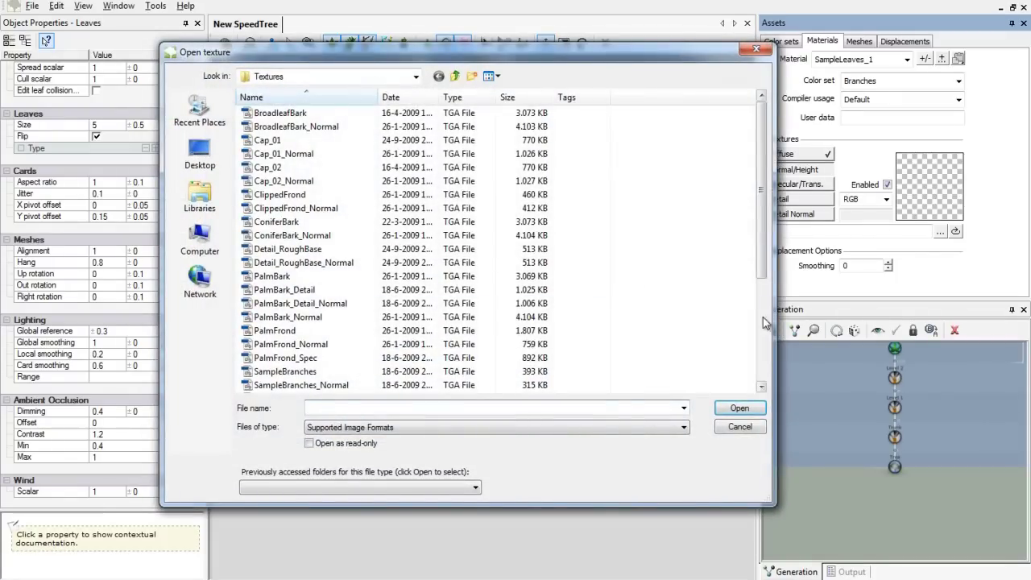
drag(762, 200, 762, 255)
click(311, 318)
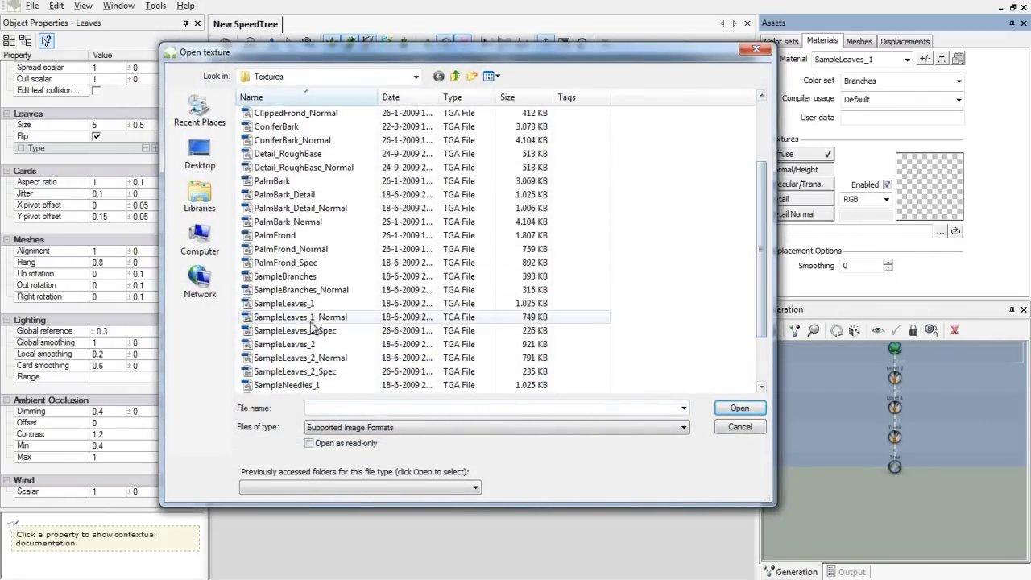
click(739, 408)
Assign SampleLeaves_1_Spec.tga as the Specular/Trans. map and select the Leaves node.
click(809, 188)
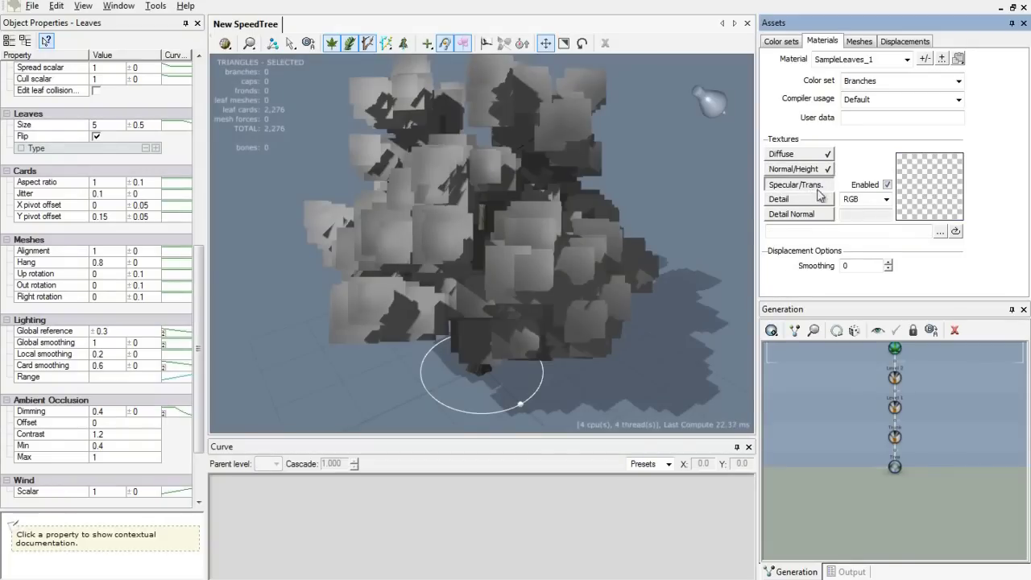
click(940, 232)
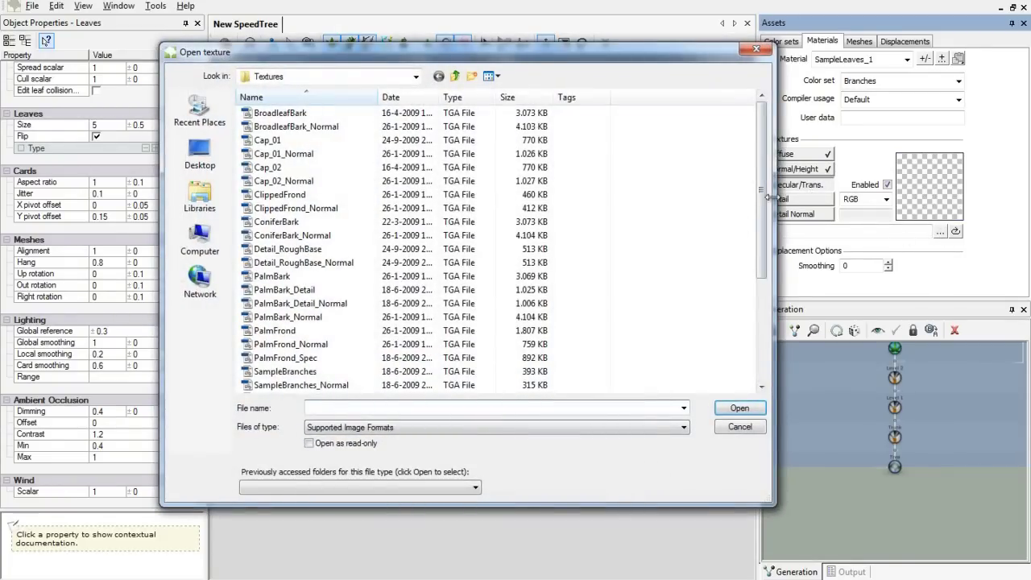
drag(759, 238, 760, 303)
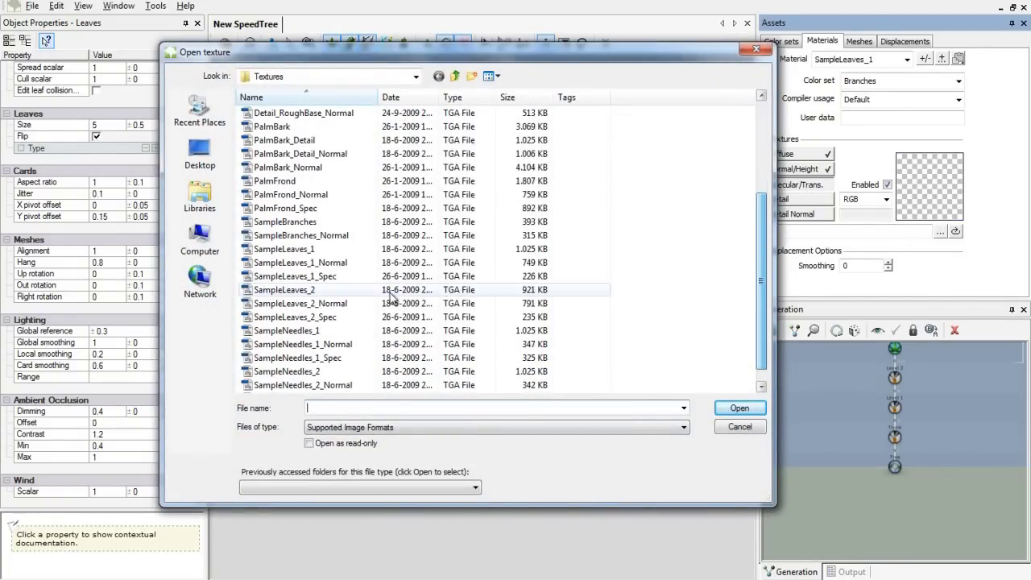
click(294, 276)
click(718, 408)
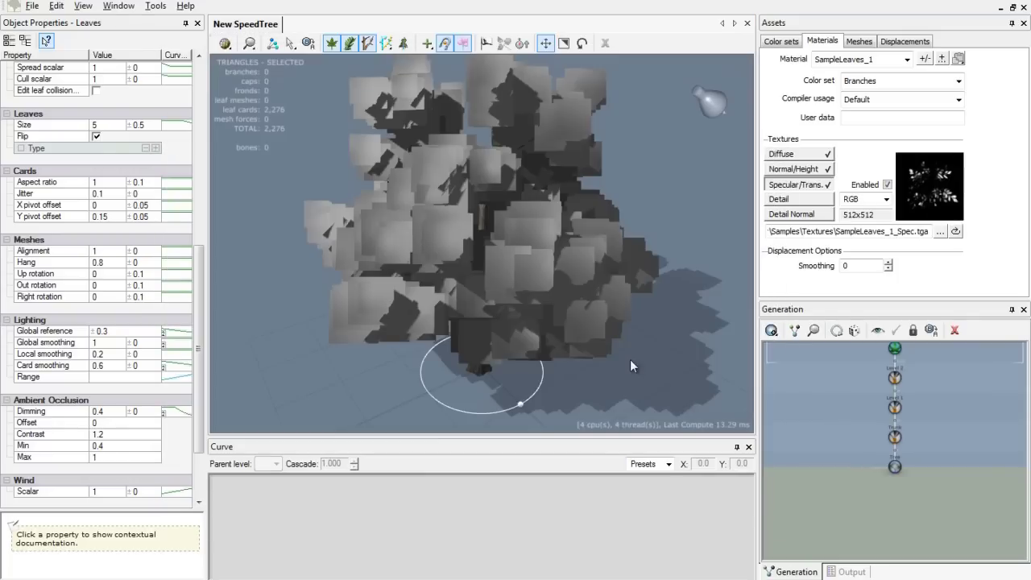
click(894, 350)
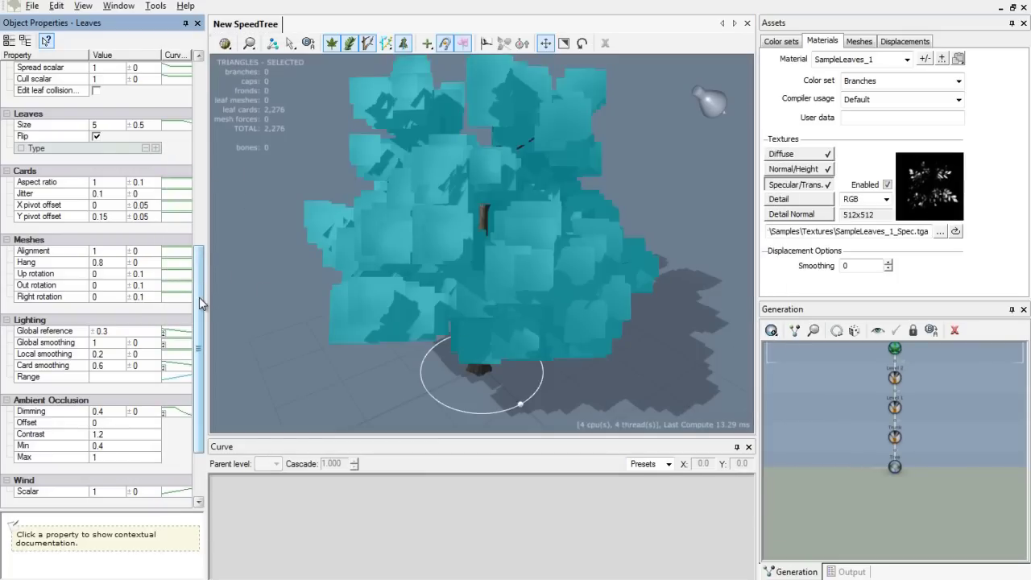
Add leaf type 0 with Cards geometry and the SampleLeaves_1 material.
drag(190, 365, 199, 276)
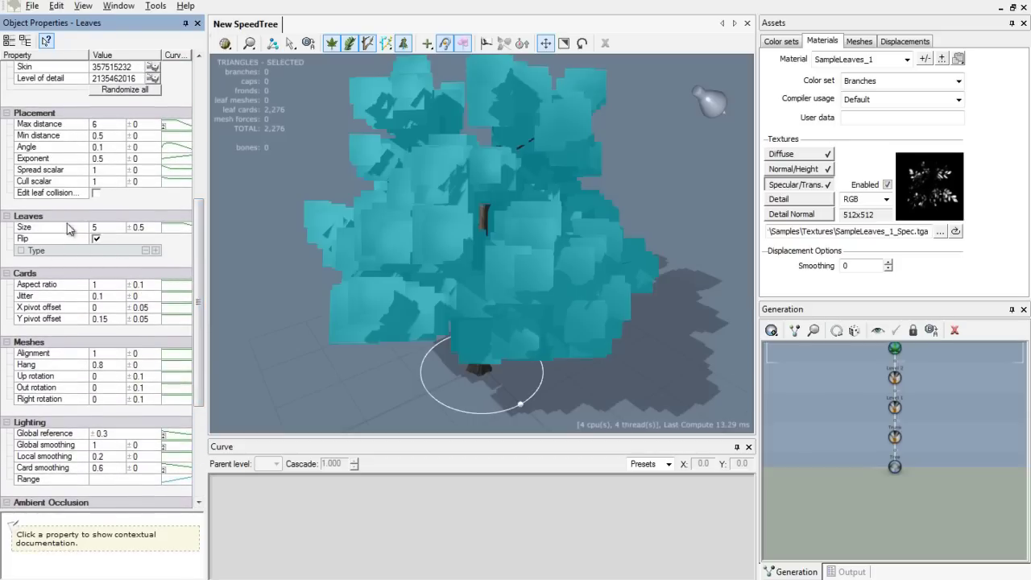
click(155, 251)
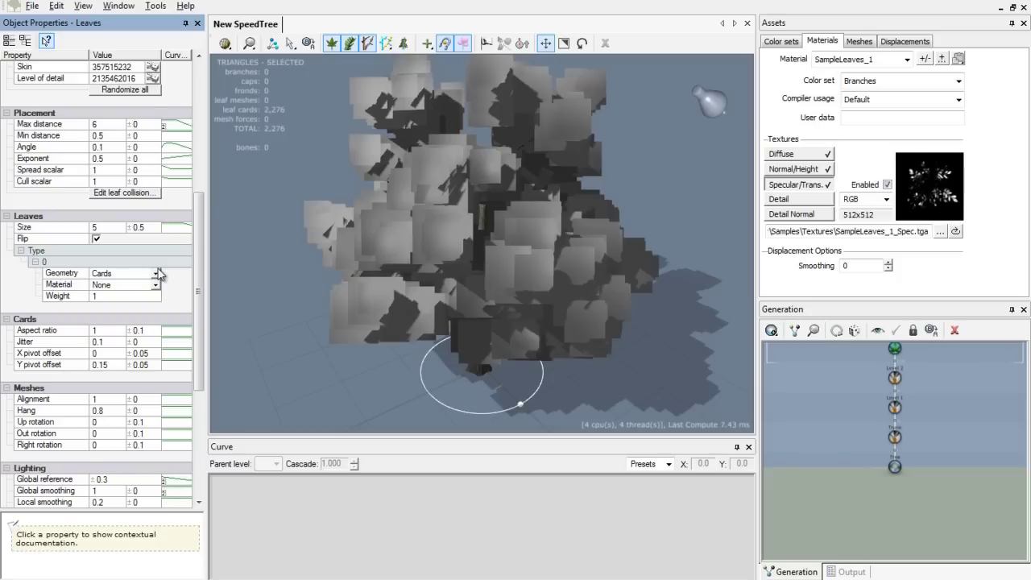
click(159, 273)
click(158, 274)
click(155, 285)
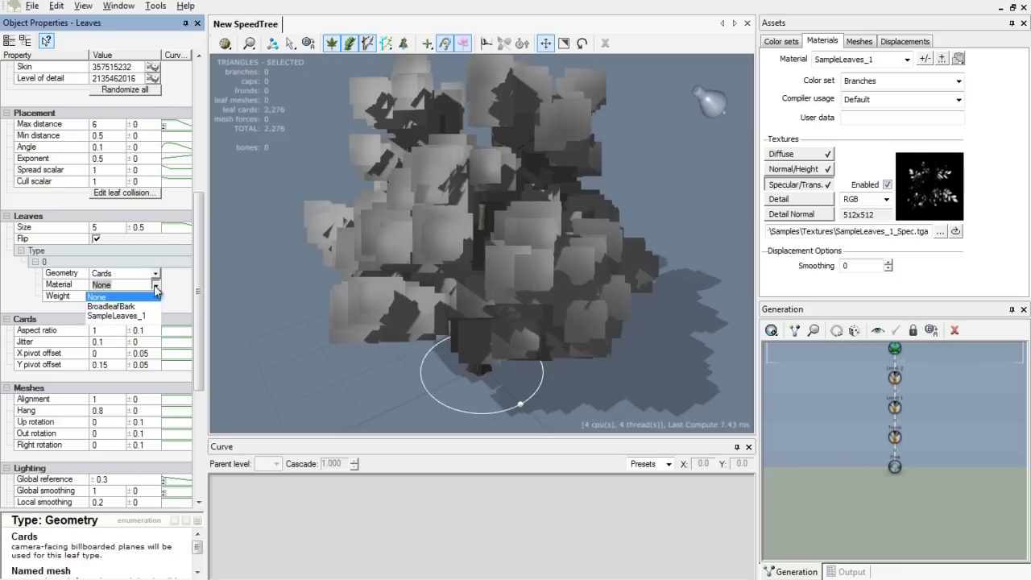
click(116, 315)
Orbit around the textured tree, then enlarge the leaf Size to 10.
ctrl+drag(625, 355, 467, 340)
drag(669, 330, 502, 291)
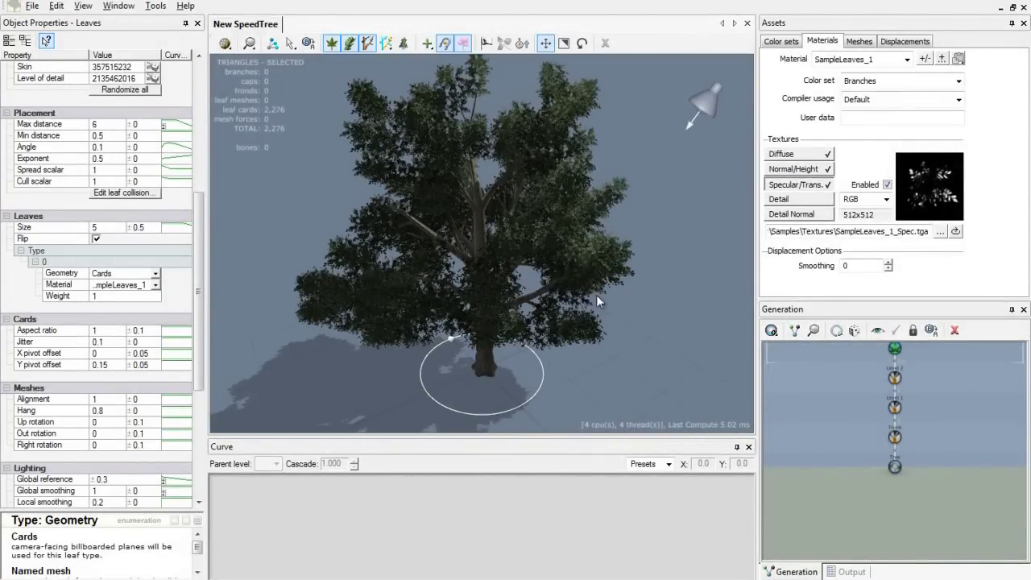
drag(596, 295, 232, 251)
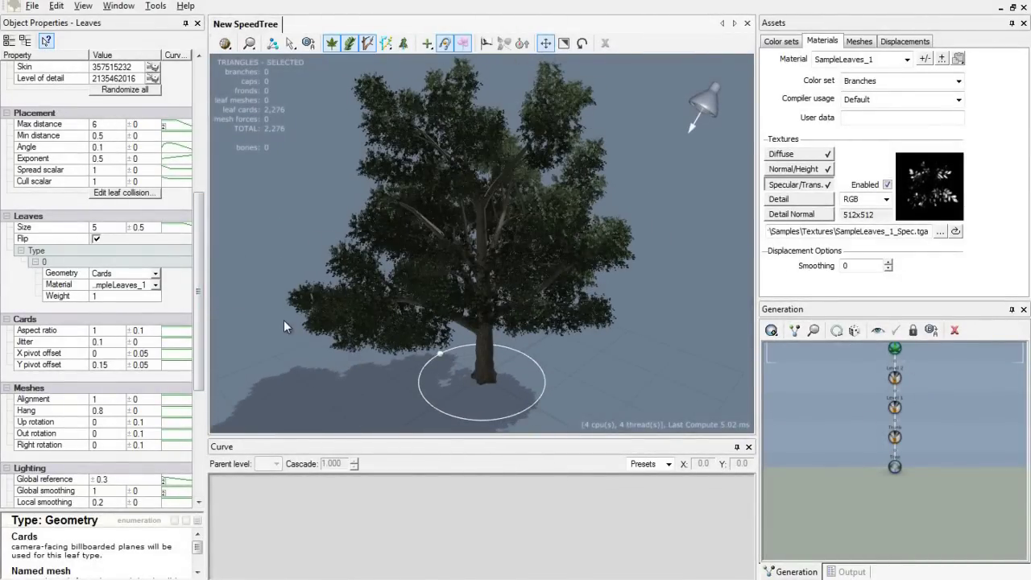
drag(202, 330, 196, 205)
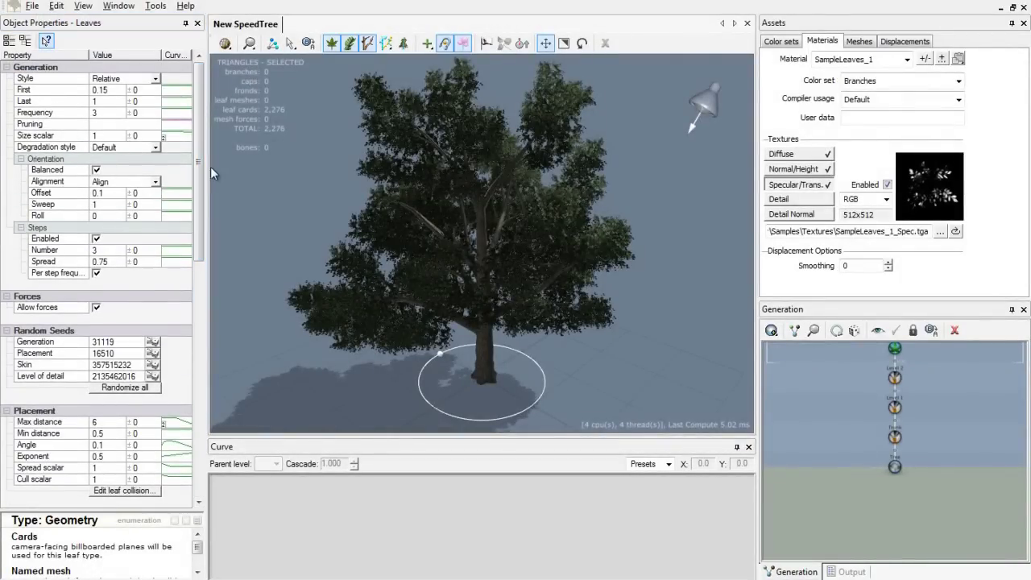
drag(200, 127, 184, 238)
scroll(183, 238, up, 1)
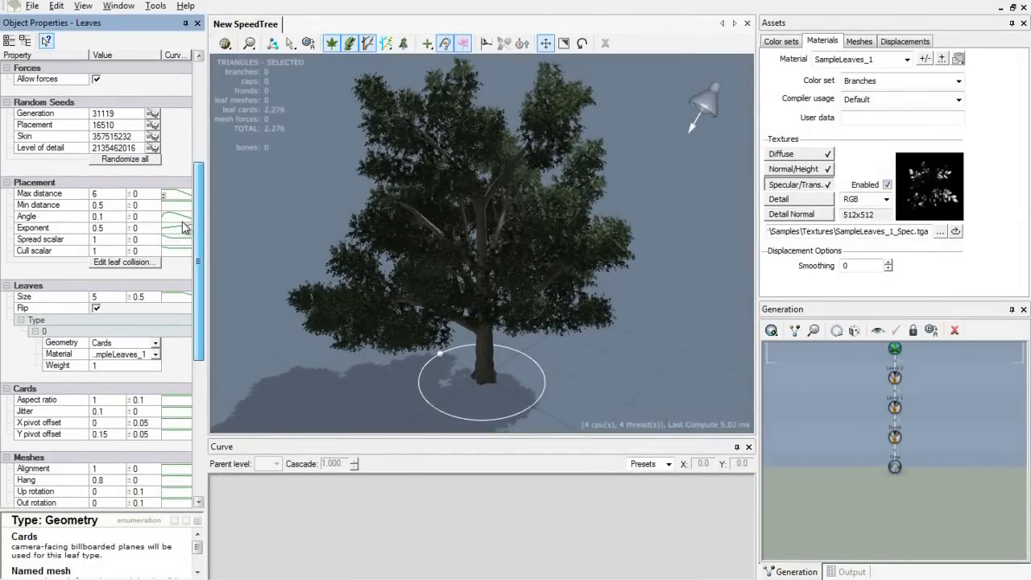
click(111, 298)
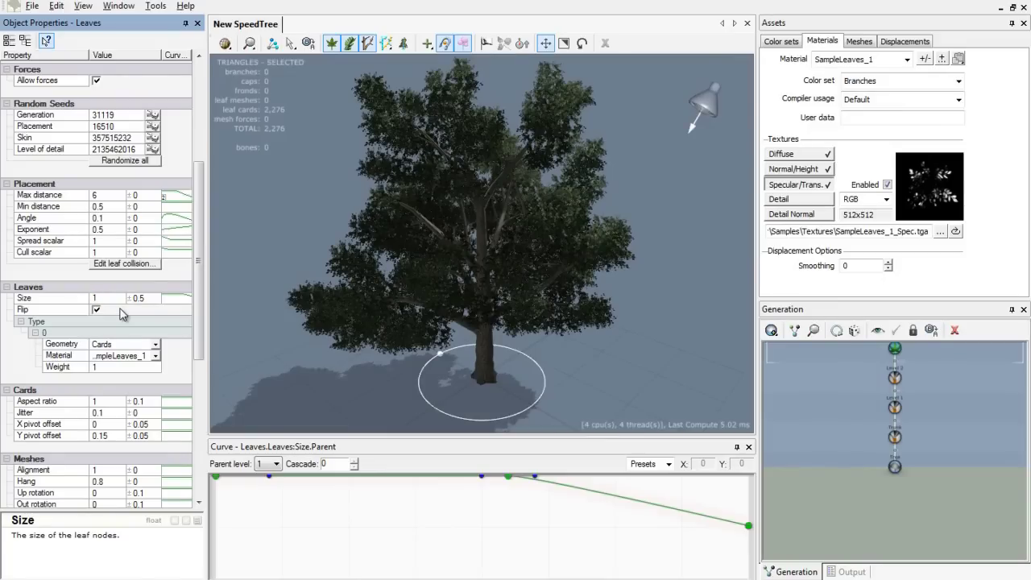
text(10)
key(Return)
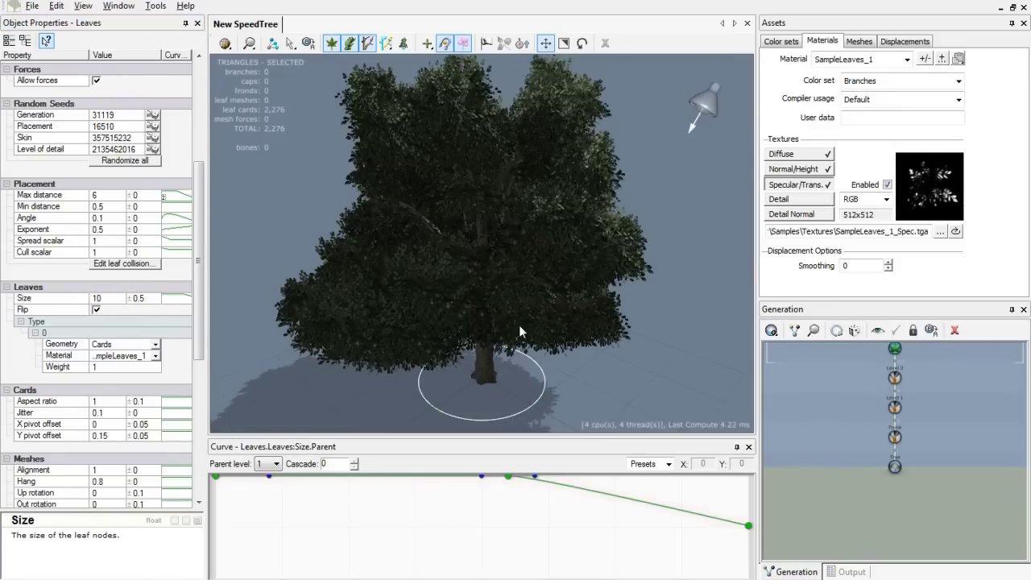
Inspect the oversized canopy from above, then reduce the leaf Size back to 5.
drag(518, 325, 445, 295)
scroll(446, 290, up, 10)
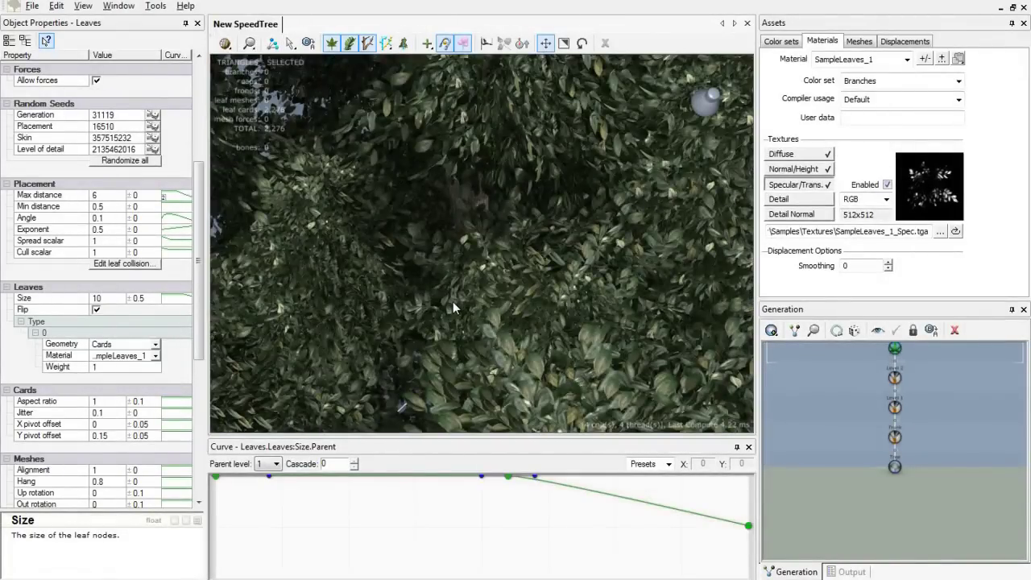
scroll(453, 301, down, 10)
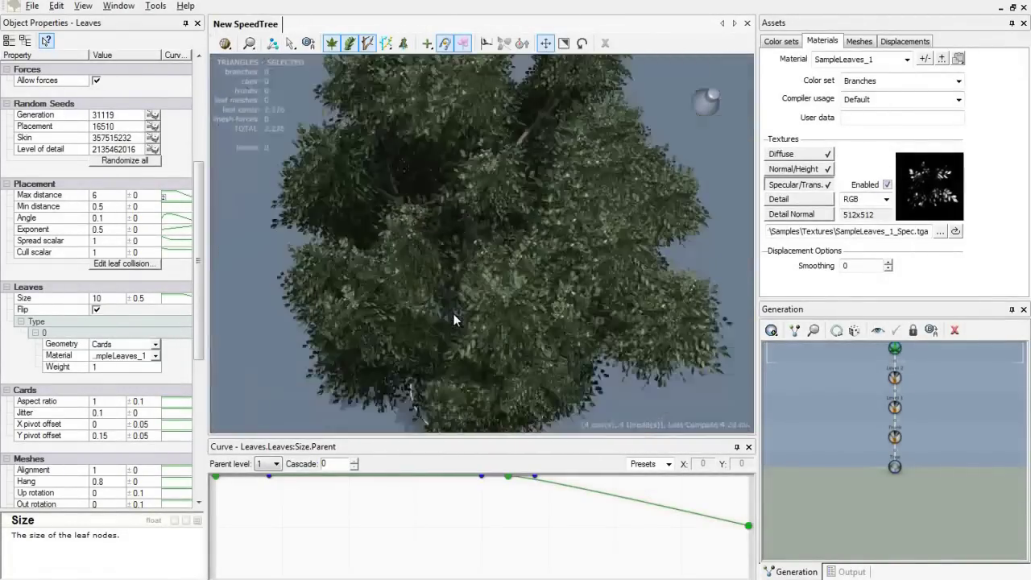
click(105, 298)
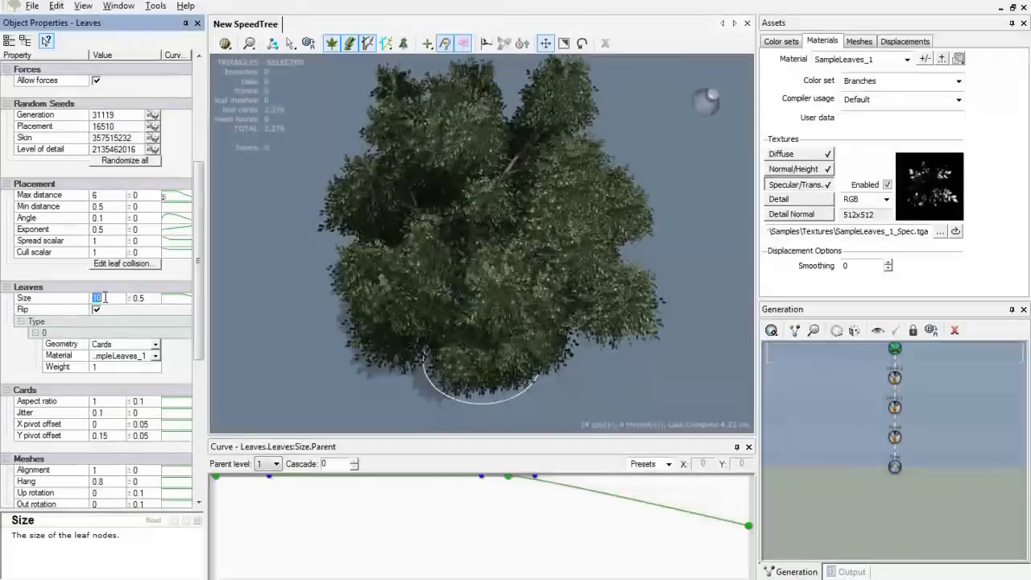
text(5)
key(Return)
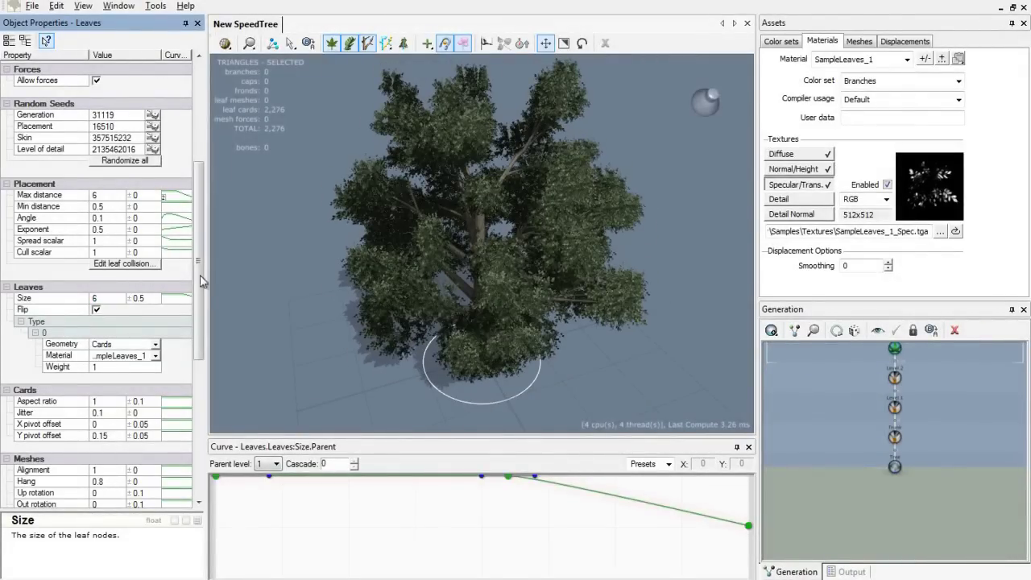
drag(198, 281, 188, 151)
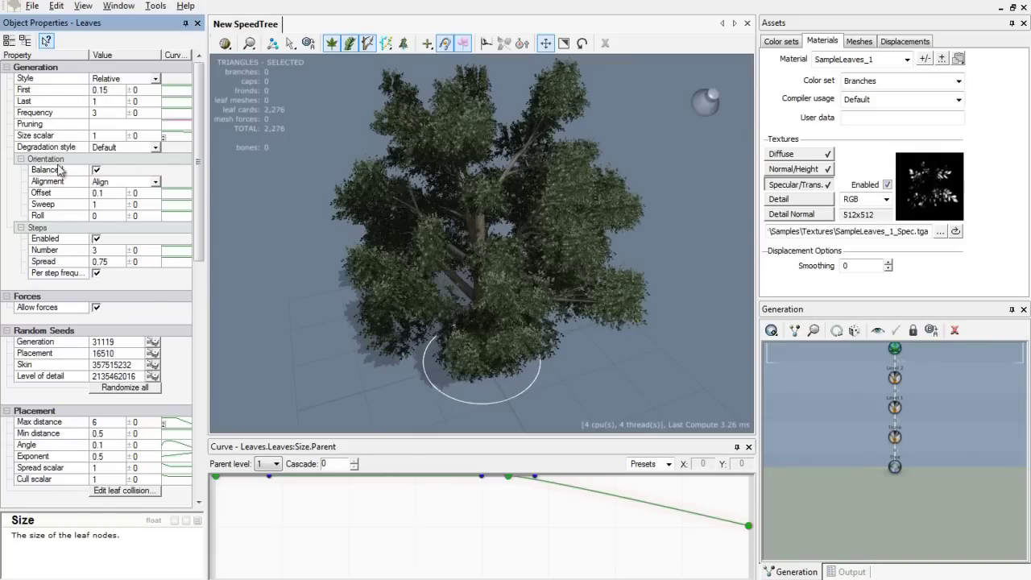
Set leaf Frequency to 6, doubling the canopy to 4,548 cards, and view it from beneath.
key(Return)
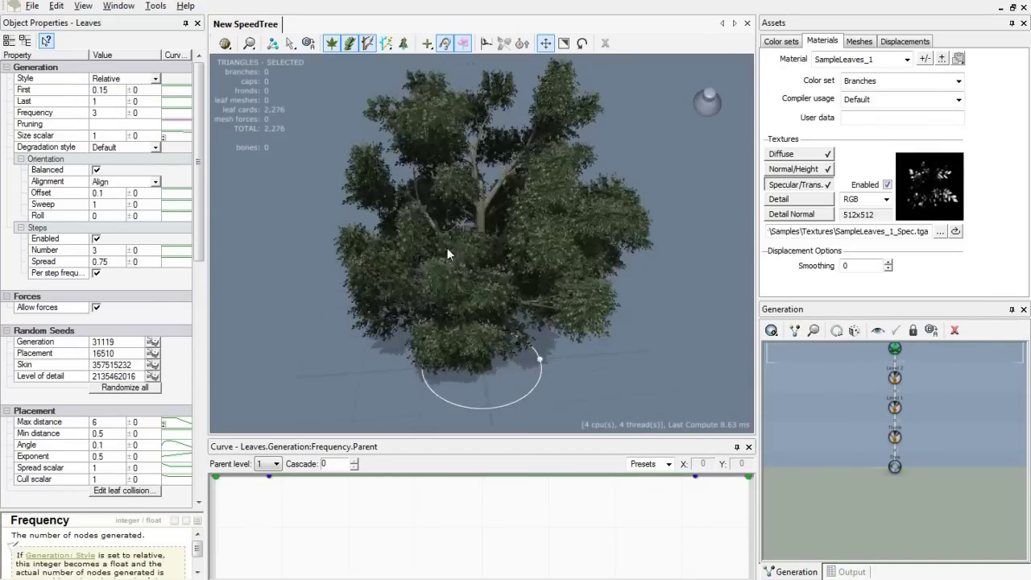
drag(447, 248, 545, 251)
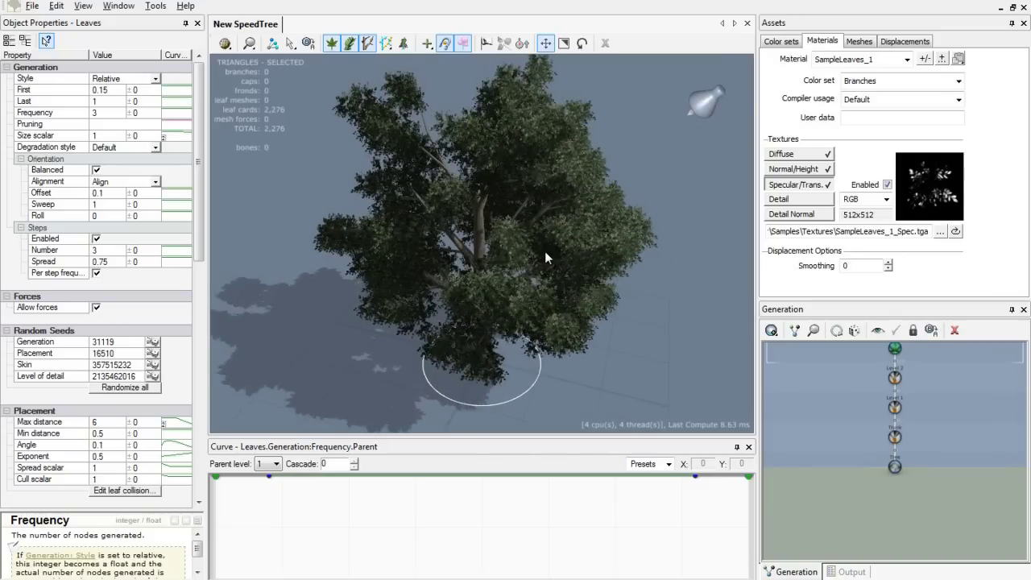
click(156, 118)
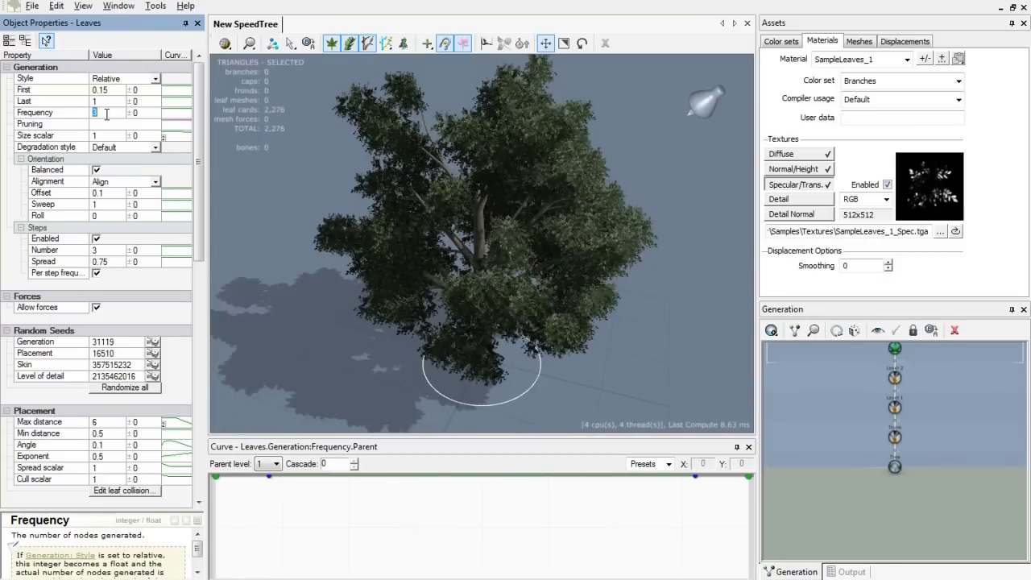
text(6)
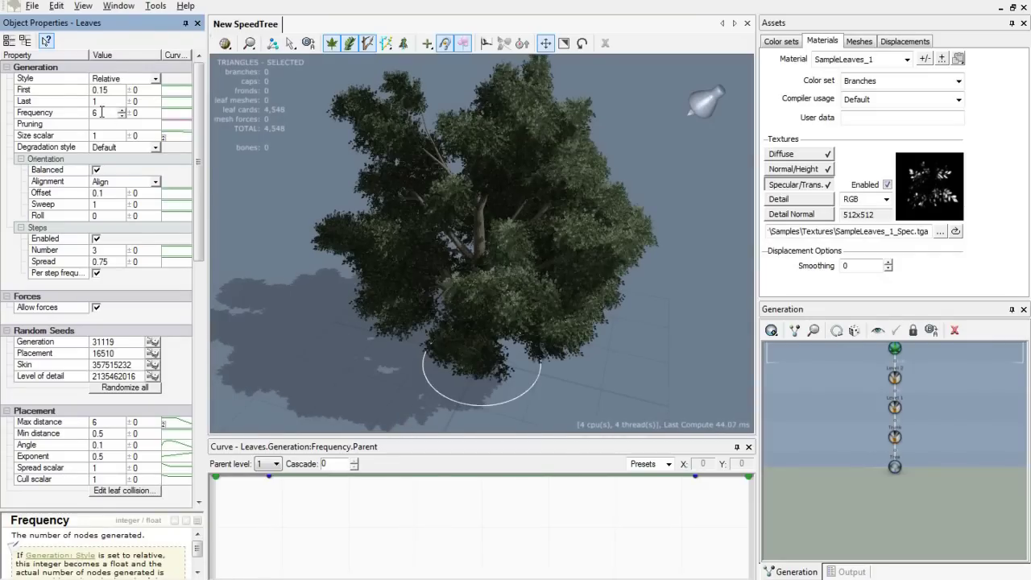
drag(346, 173, 537, 241)
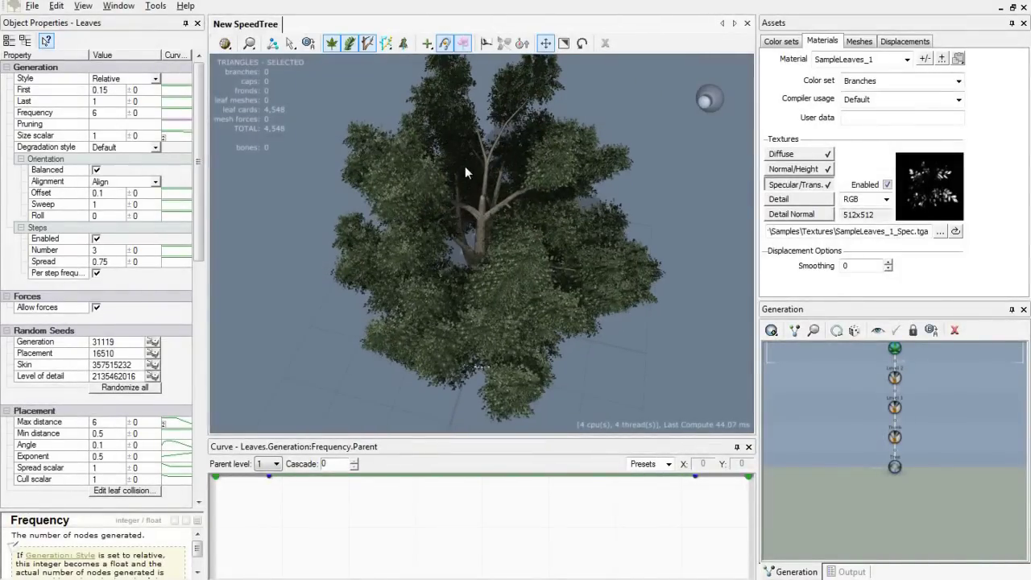
drag(465, 167, 503, 189)
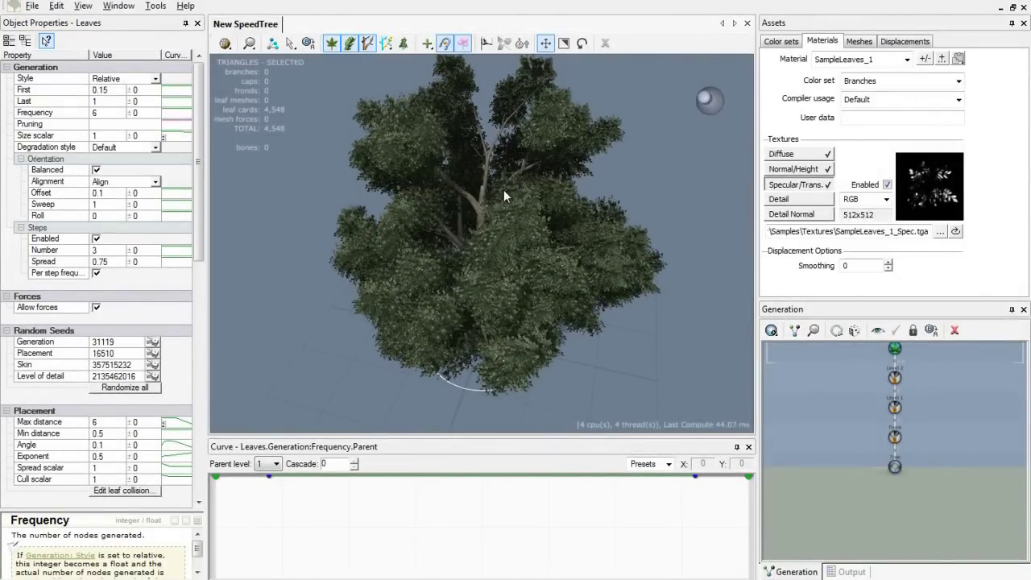
Change the leaves' First value from 0.15 to 0, leaving 4,348 leaf cards.
click(111, 90)
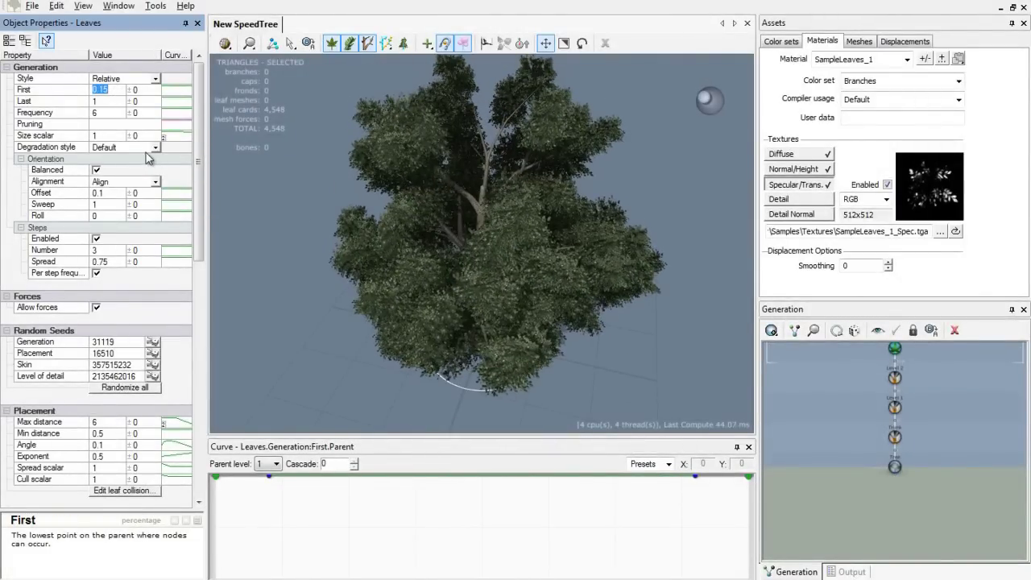
text(0)
key(Return)
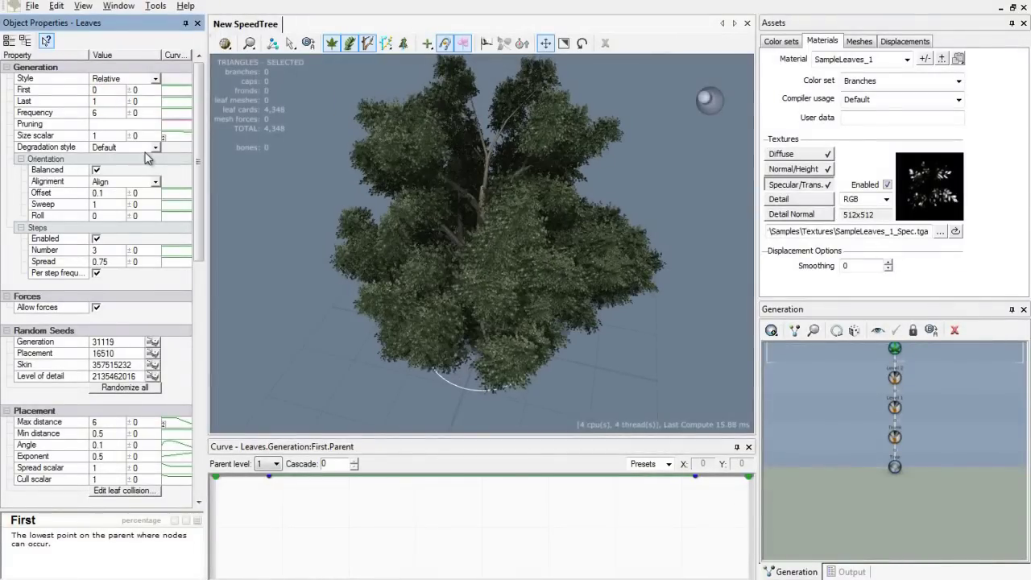
drag(400, 213, 501, 200)
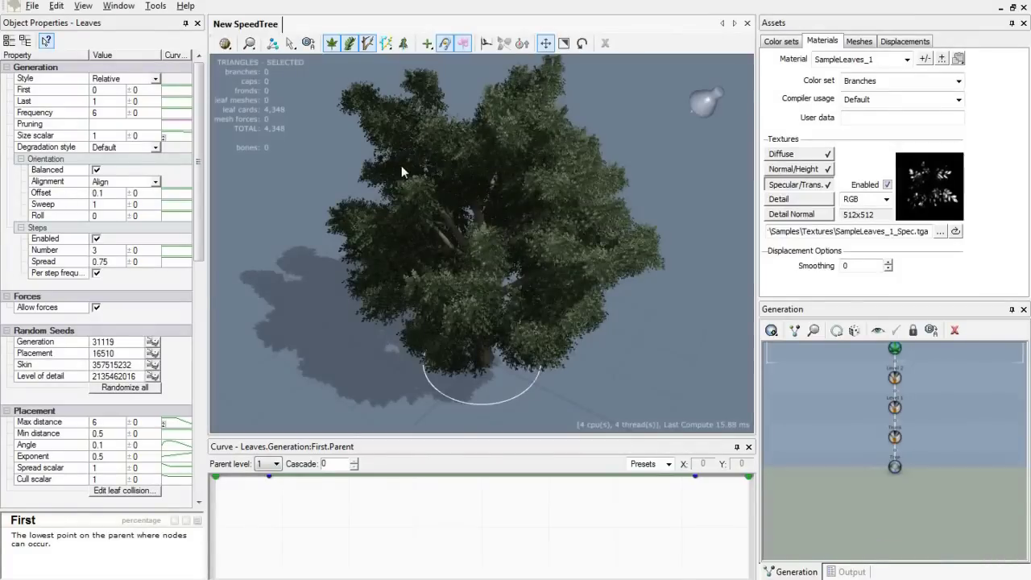
drag(401, 165, 456, 175)
scroll(456, 169, up, 3)
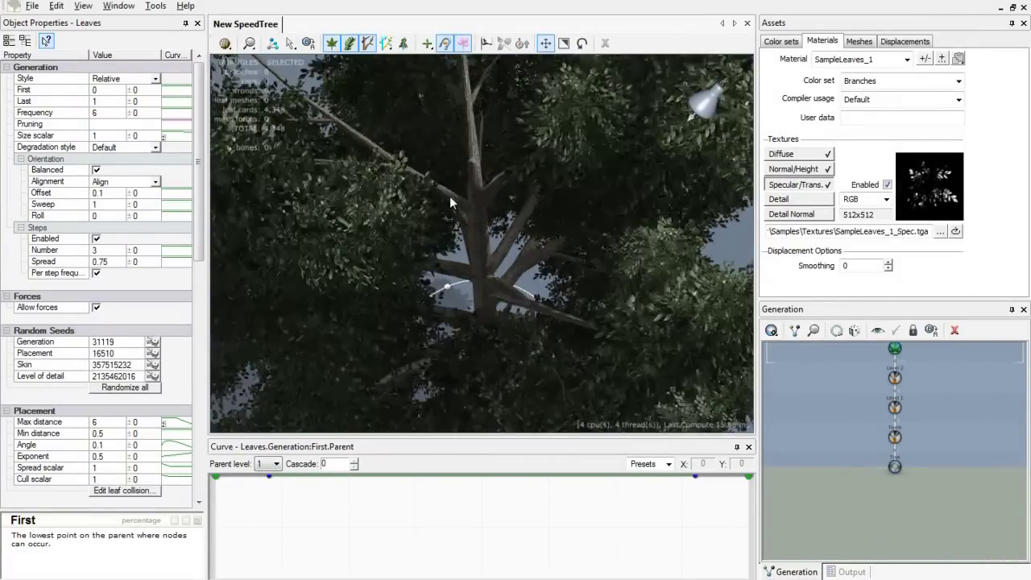
scroll(403, 169, down, 5)
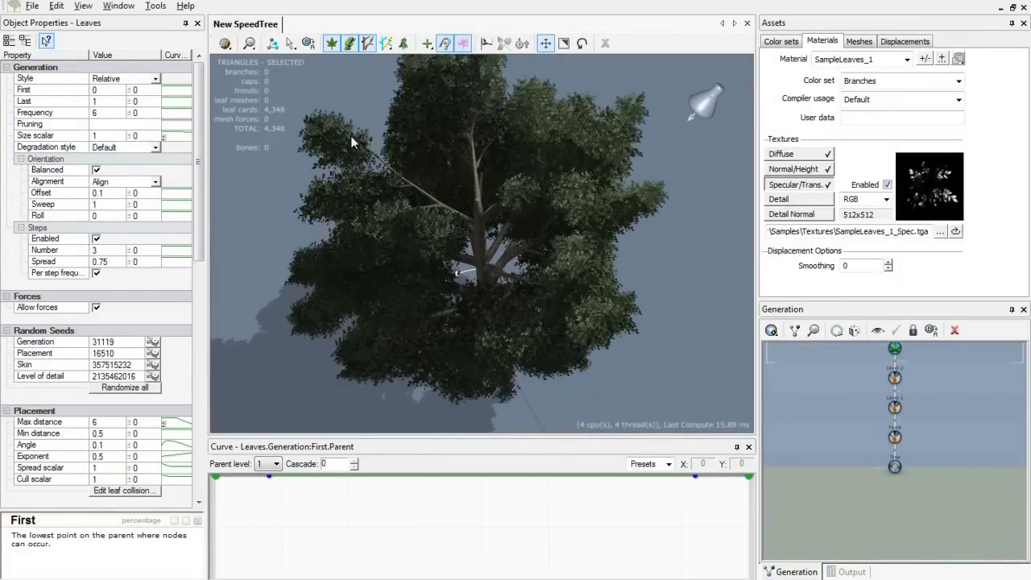
Hide the foliage and select the whole tree to view the bare branch structure.
click(331, 44)
drag(378, 198, 415, 221)
right_click(344, 285)
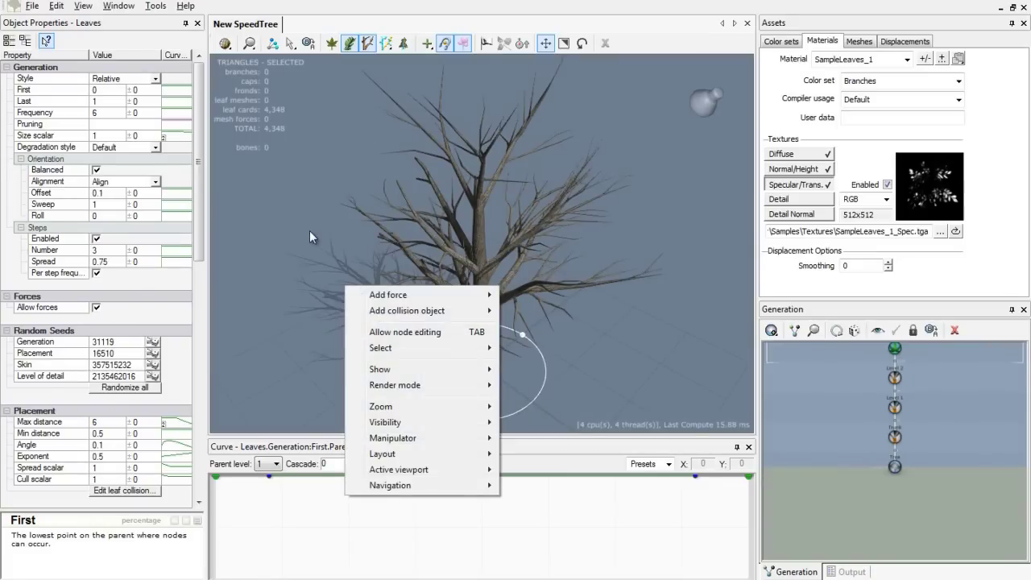
click(419, 318)
drag(420, 318, 460, 263)
scroll(475, 240, up, 5)
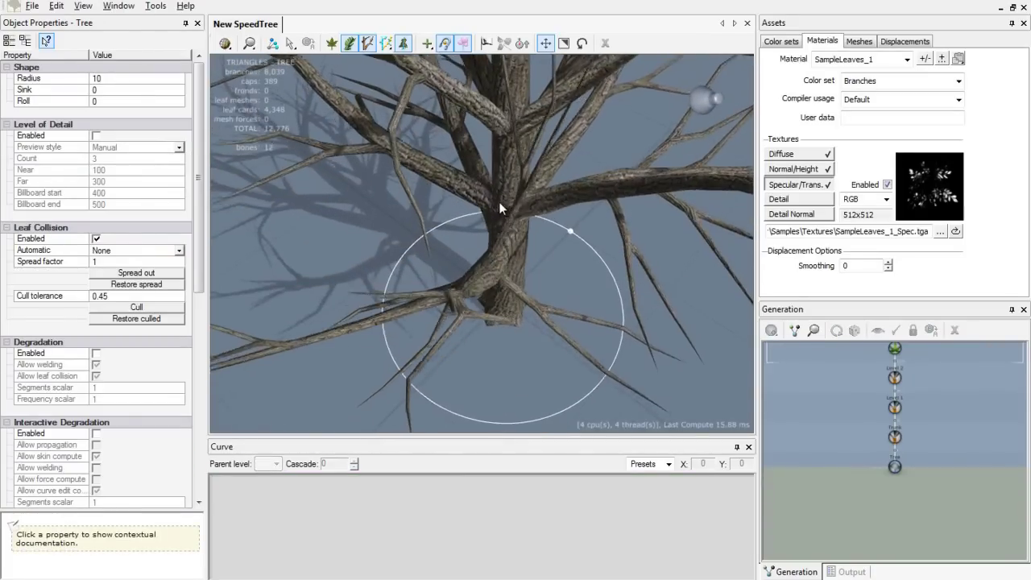
drag(499, 203, 514, 165)
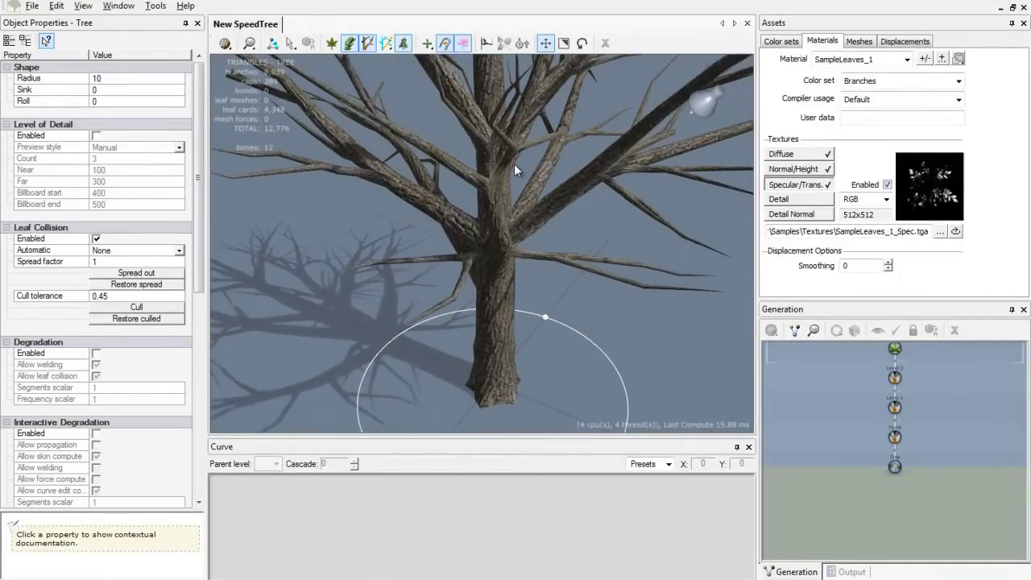
Select the Level 2 branches and orbit in close around them.
click(476, 133)
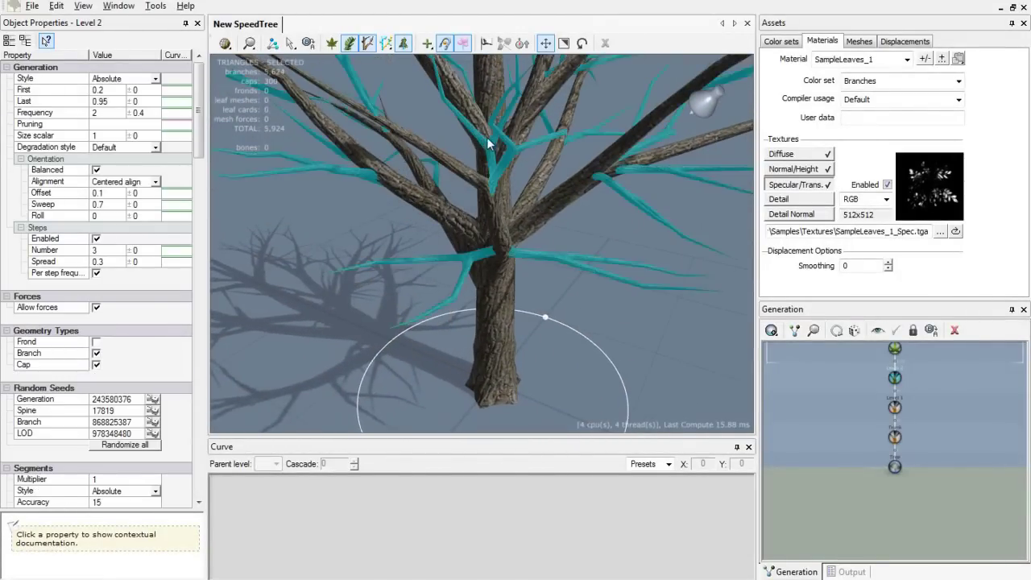
drag(468, 125, 531, 225)
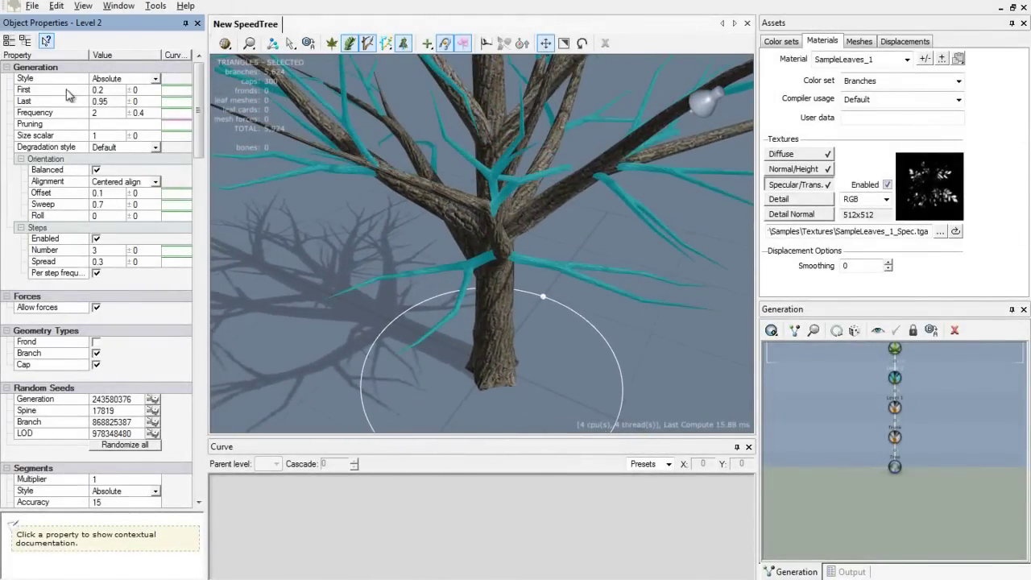
drag(419, 206, 434, 207)
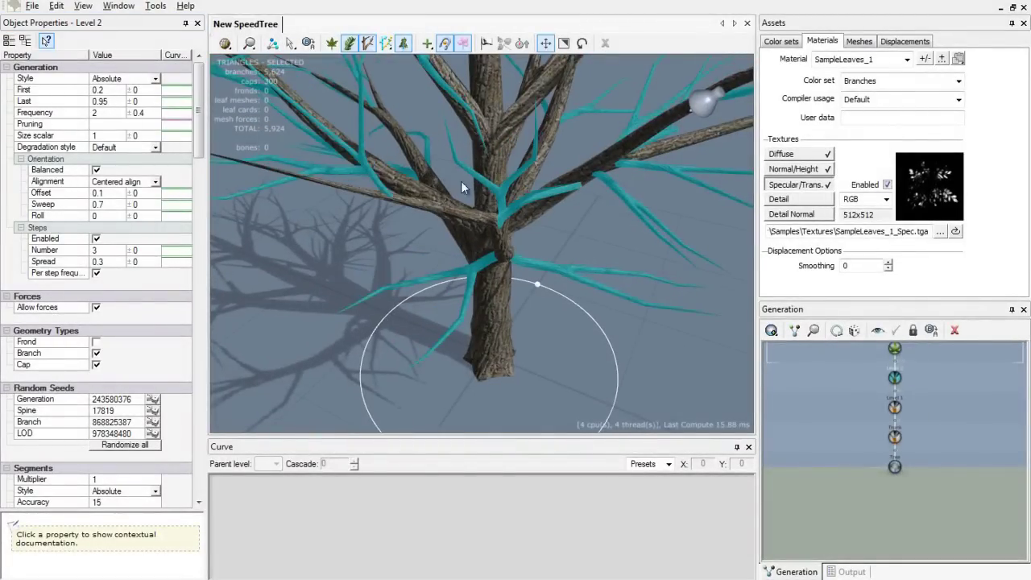
drag(511, 228, 504, 192)
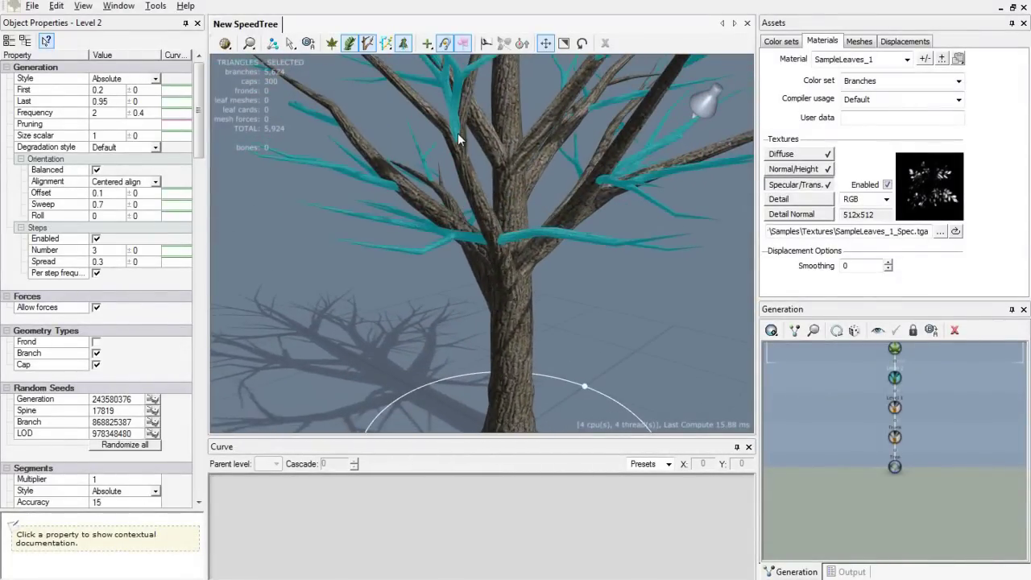
drag(464, 146, 499, 165)
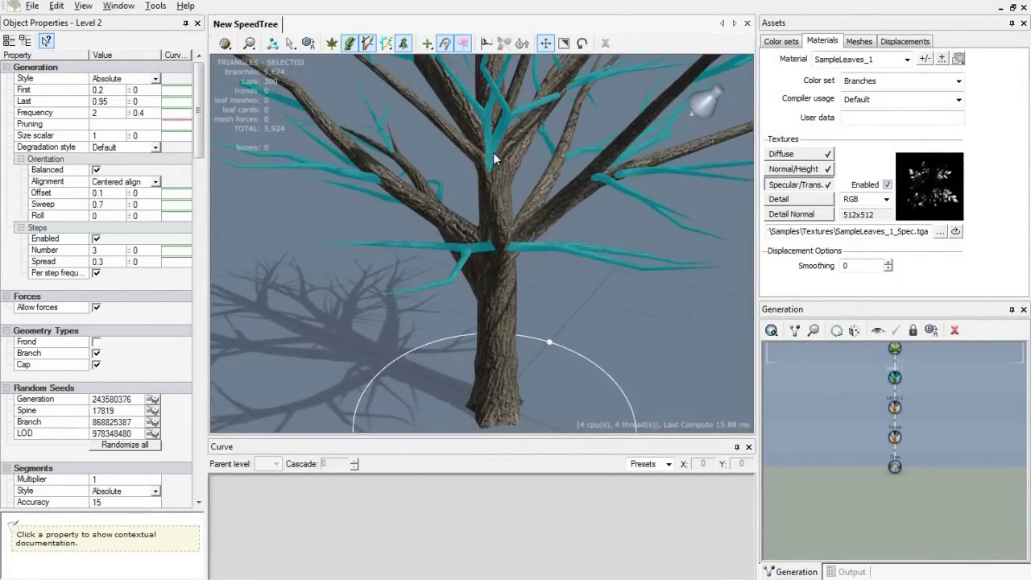
drag(490, 157, 388, 141)
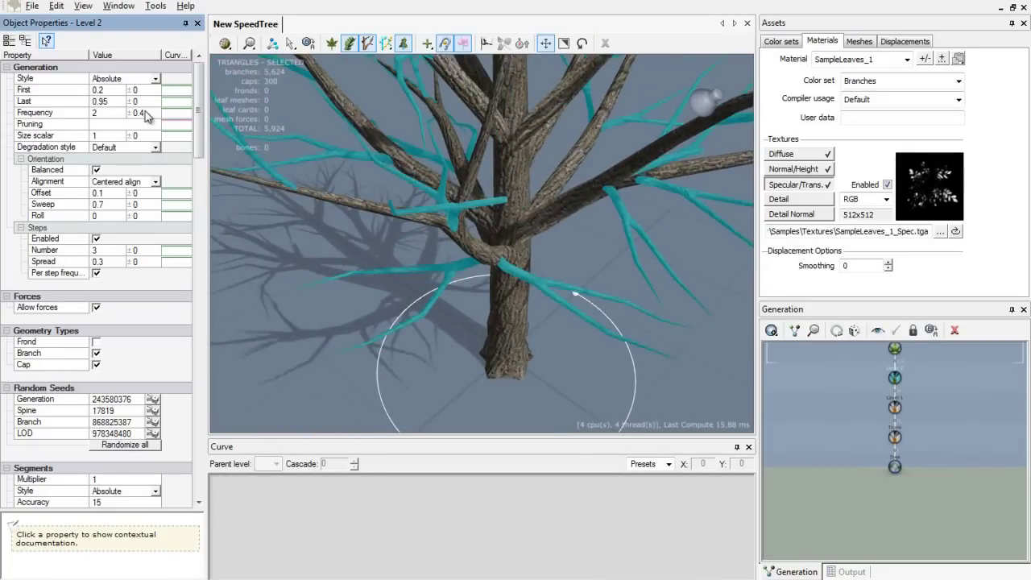
Raise the Level 2 branches' Last value to 2, then revert it to 0.95.
click(121, 99)
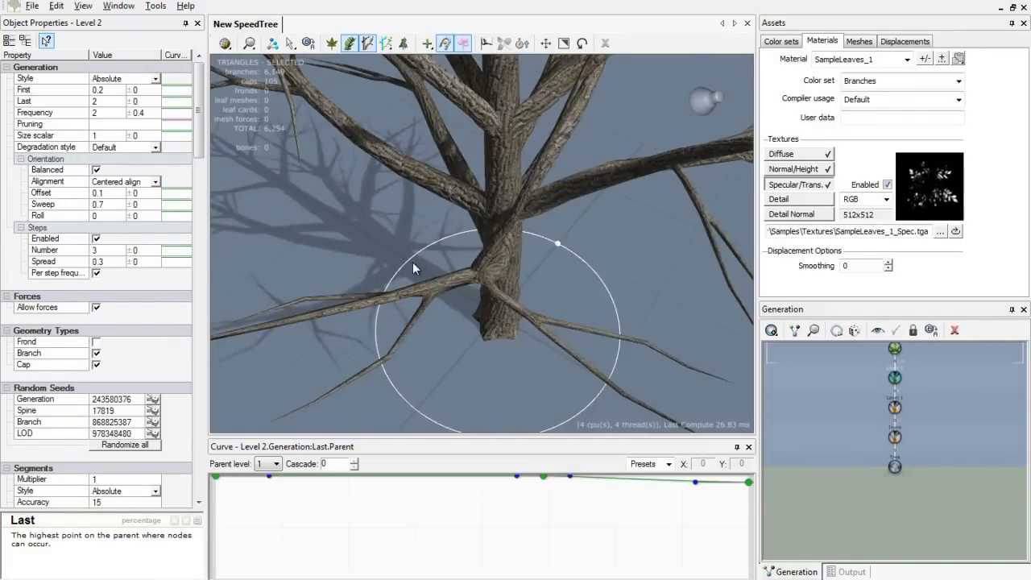
drag(412, 262, 446, 223)
scroll(446, 218, down, 5)
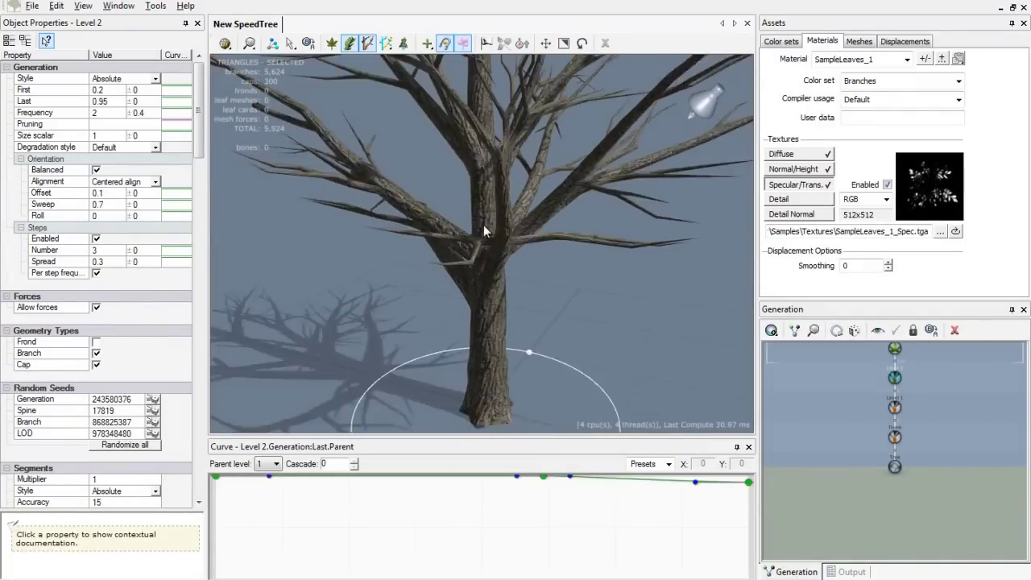
key(w)
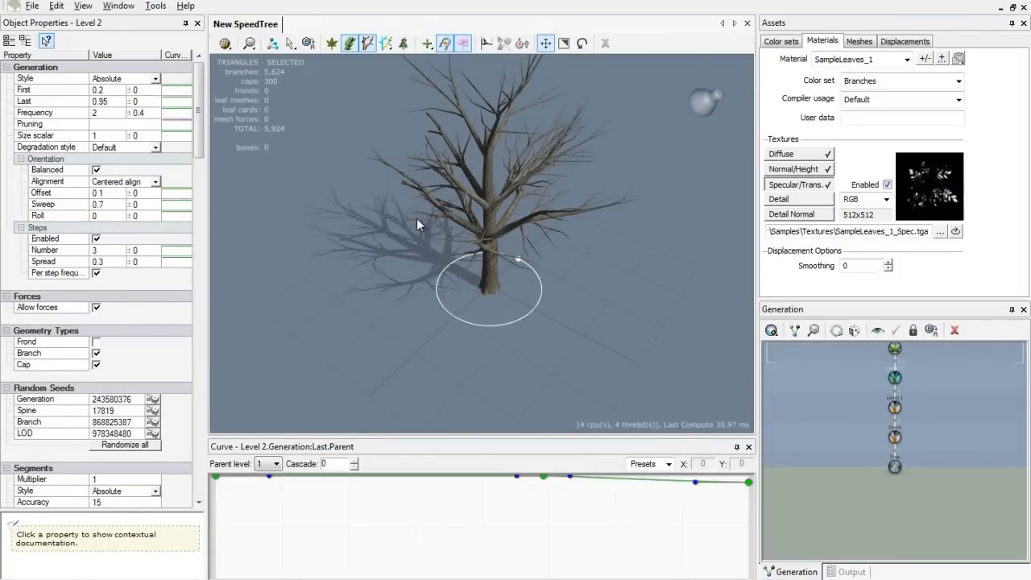
click(55, 7)
Turn the foliage back on and orbit to a side view of the leafy tree.
click(55, 6)
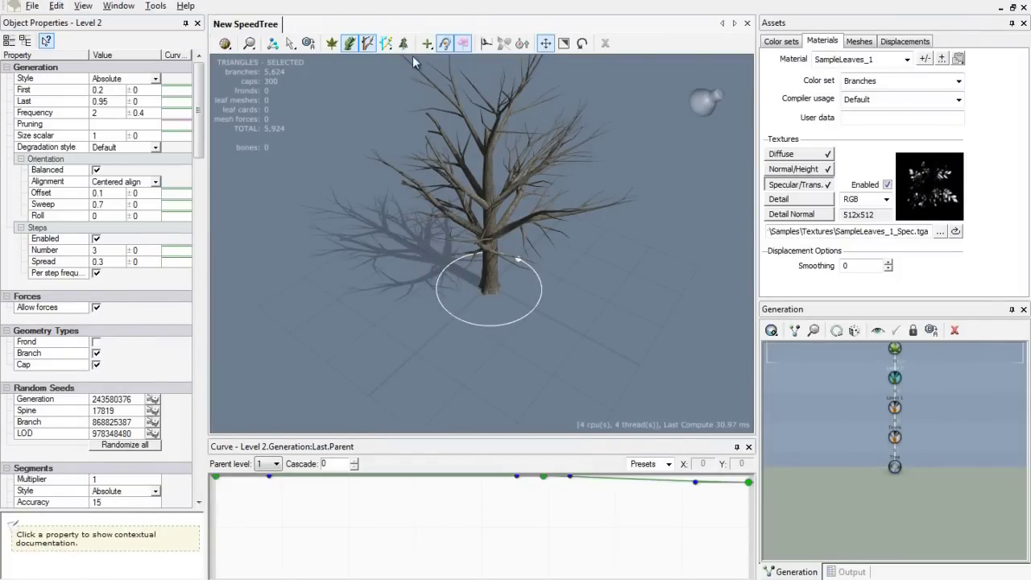
click(331, 42)
drag(476, 176, 443, 211)
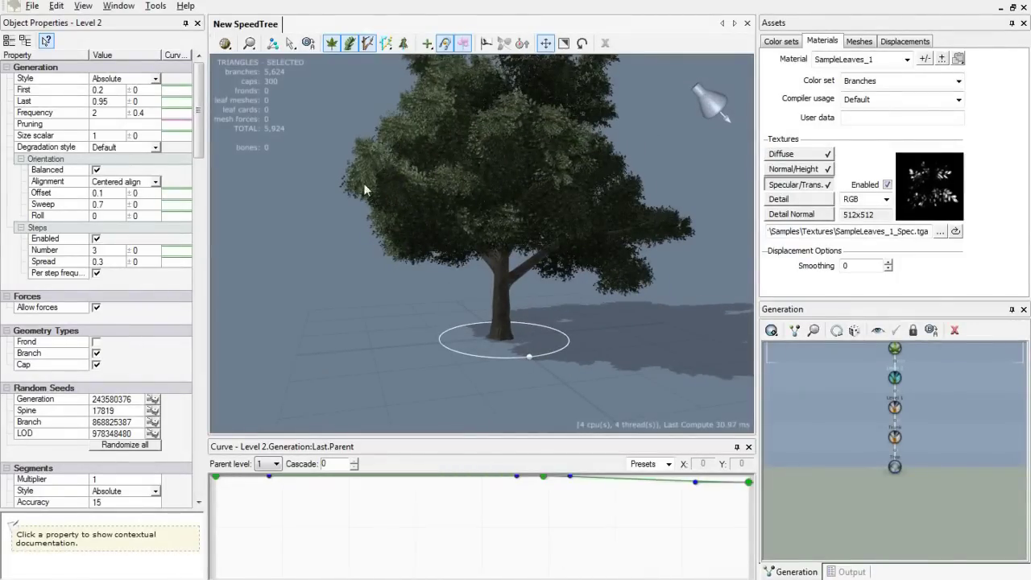
Start a Save As in the Tree folder with 'Tutorial' as the file name.
click(32, 5)
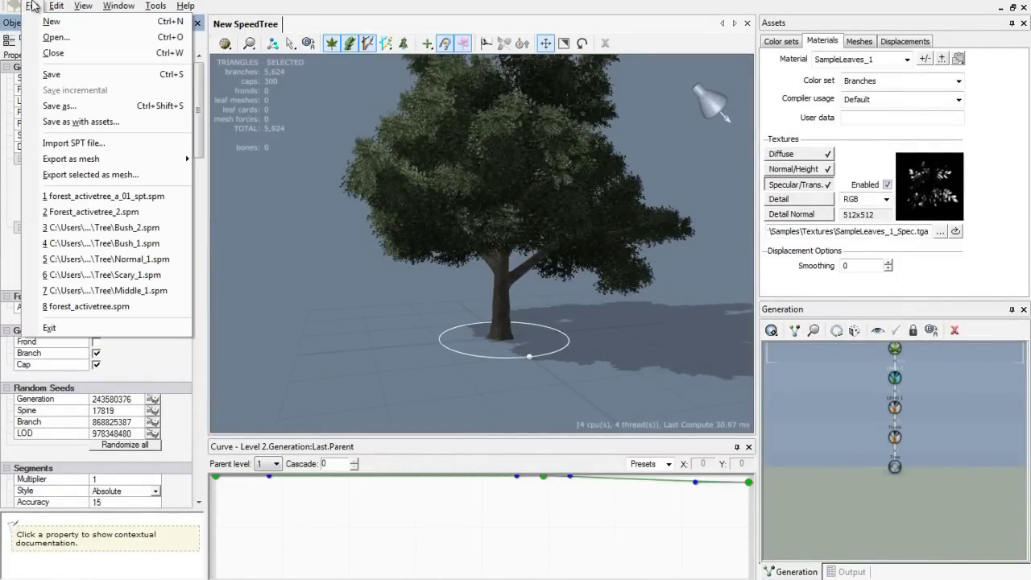
click(58, 105)
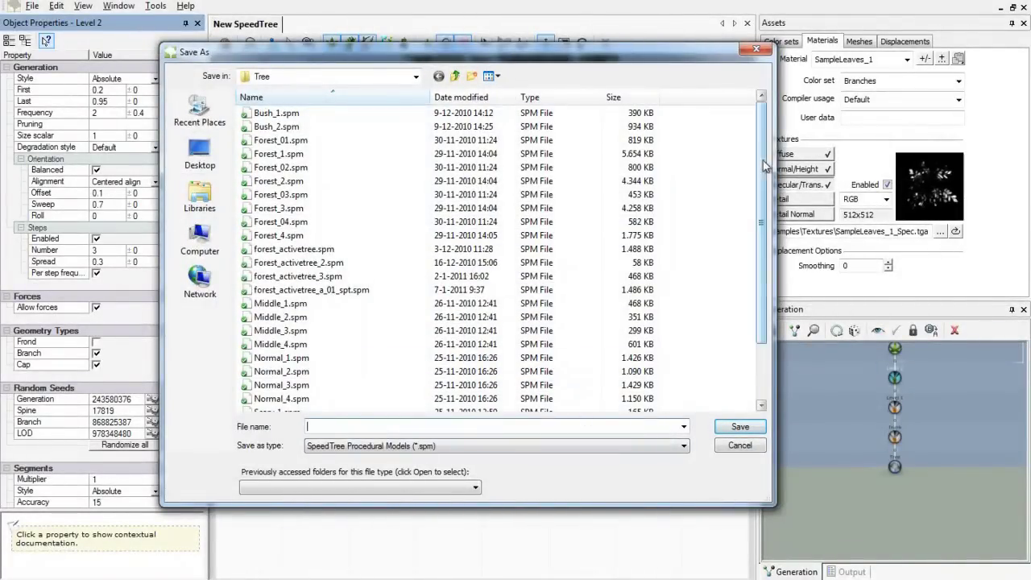
drag(765, 165, 757, 254)
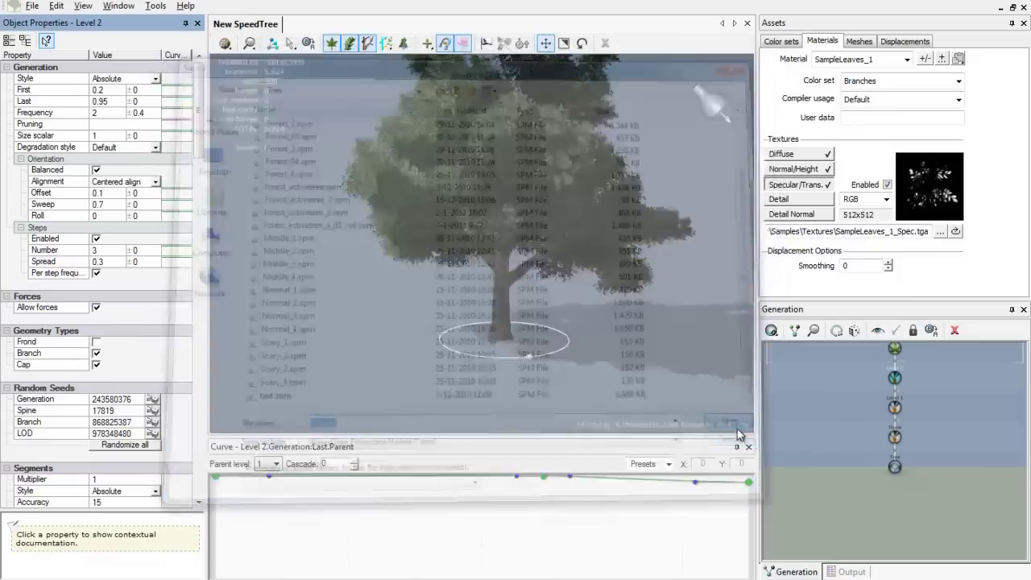
Save the tree as Tutorial.spm and look down on the saved result.
click(740, 427)
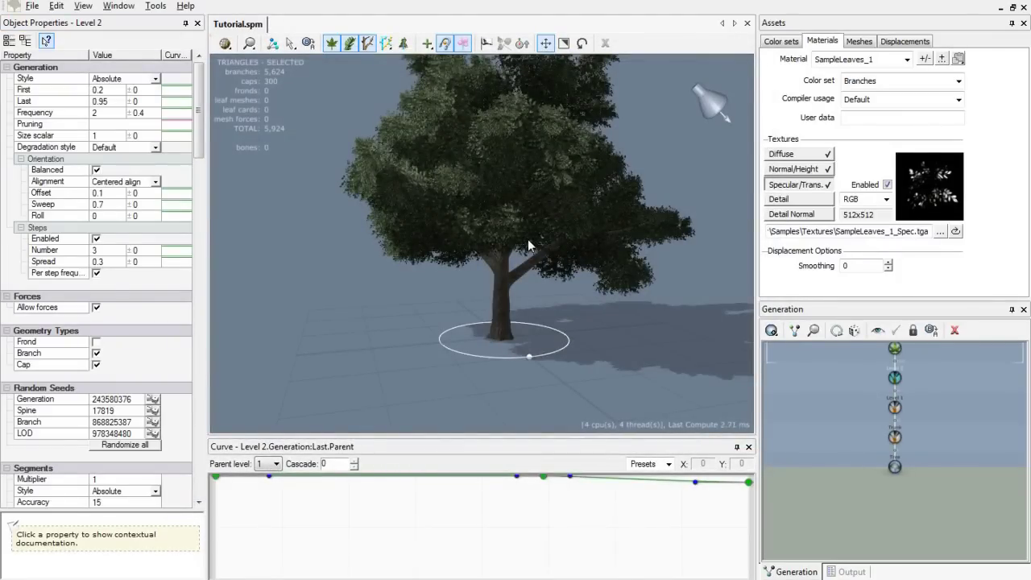
drag(586, 200, 510, 240)
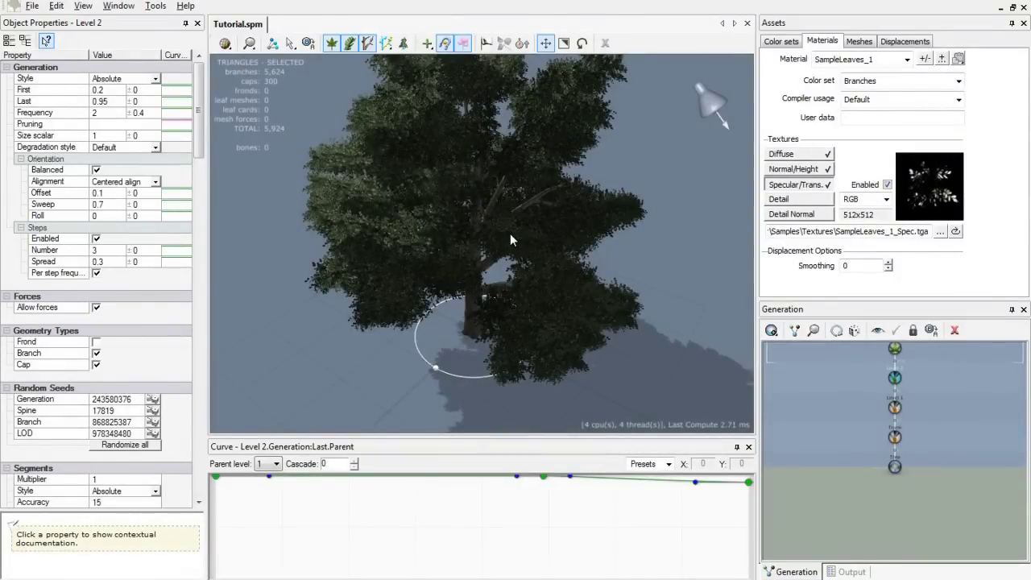